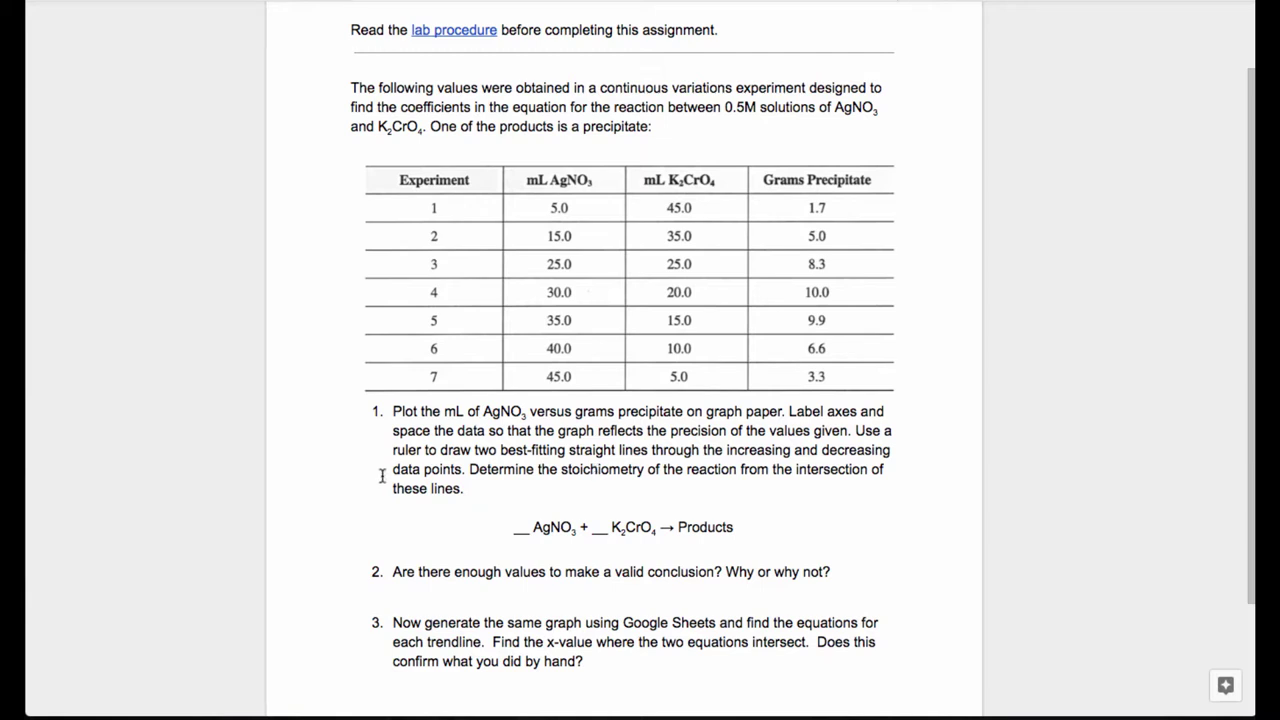
Delete the Vol. Potassium Chromate column from the experiment data.
{"action": "scroll", "coordinate": [381, 476], "scroll_direction": "down", "scroll_amount": 1}
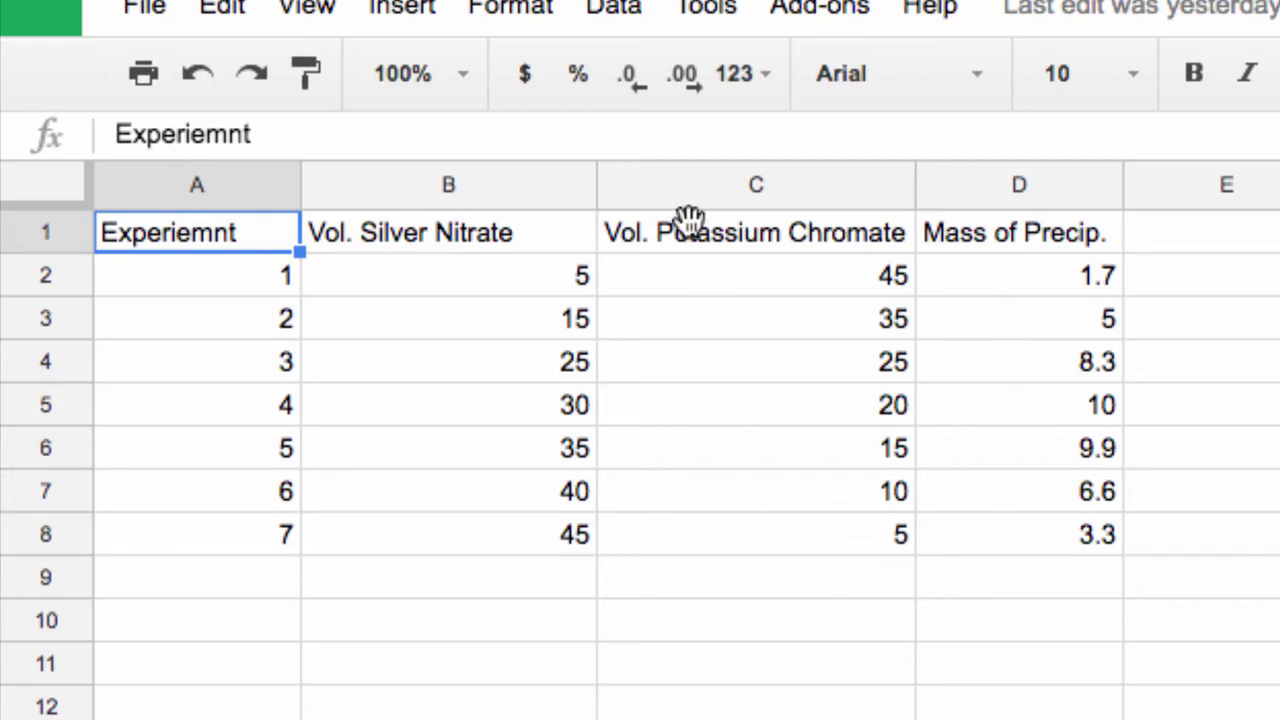
{"action": "left_click", "coordinate": [676, 185]}
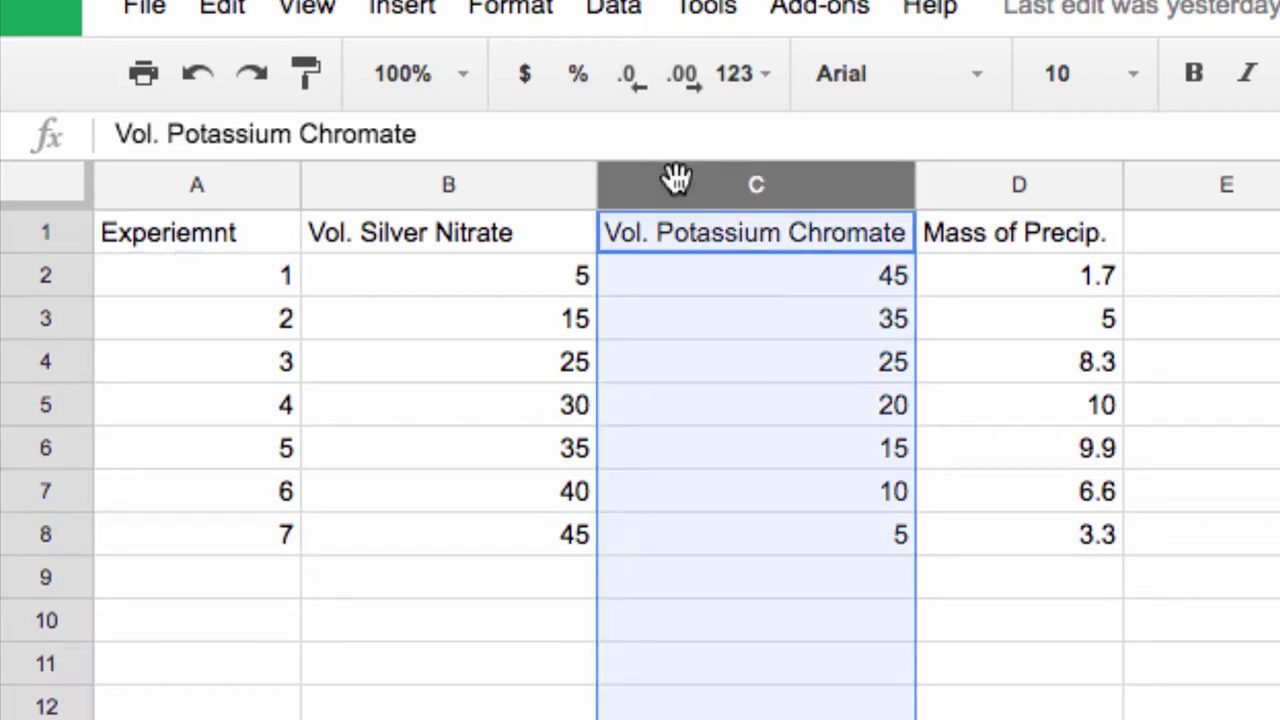
{"action": "right_click", "coordinate": [676, 185]}
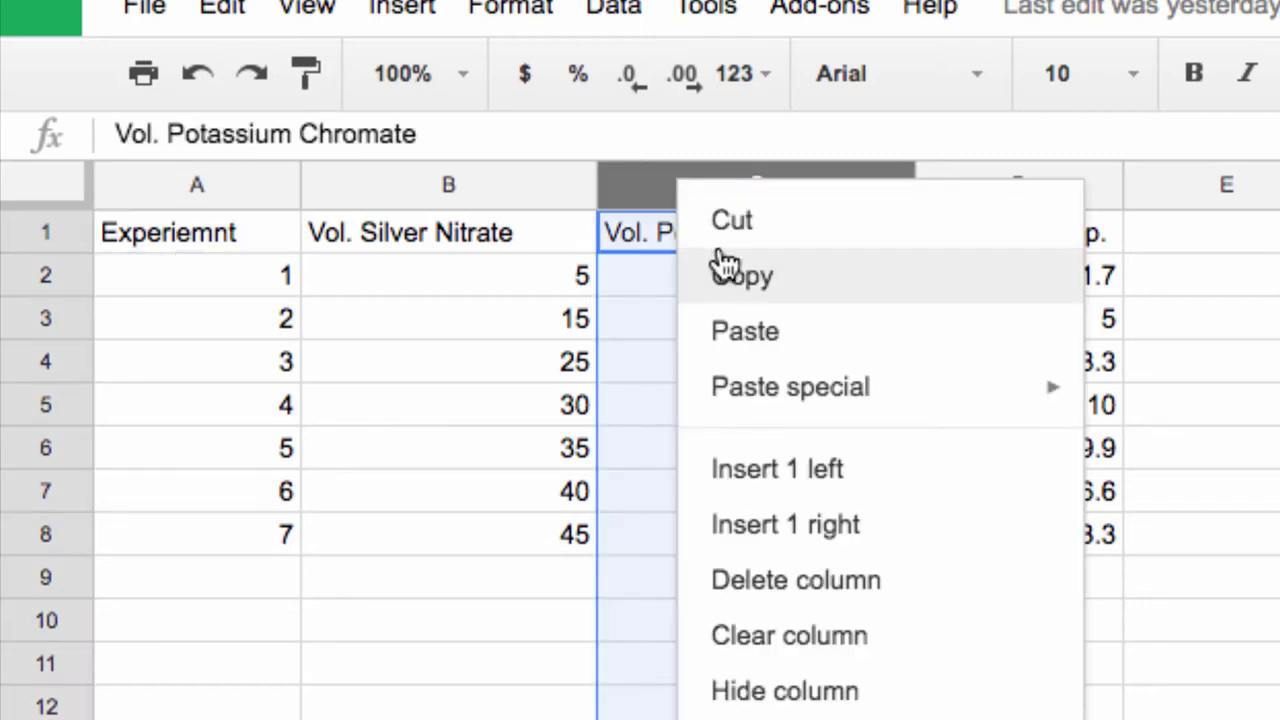
{"action": "left_click", "coordinate": [793, 588]}
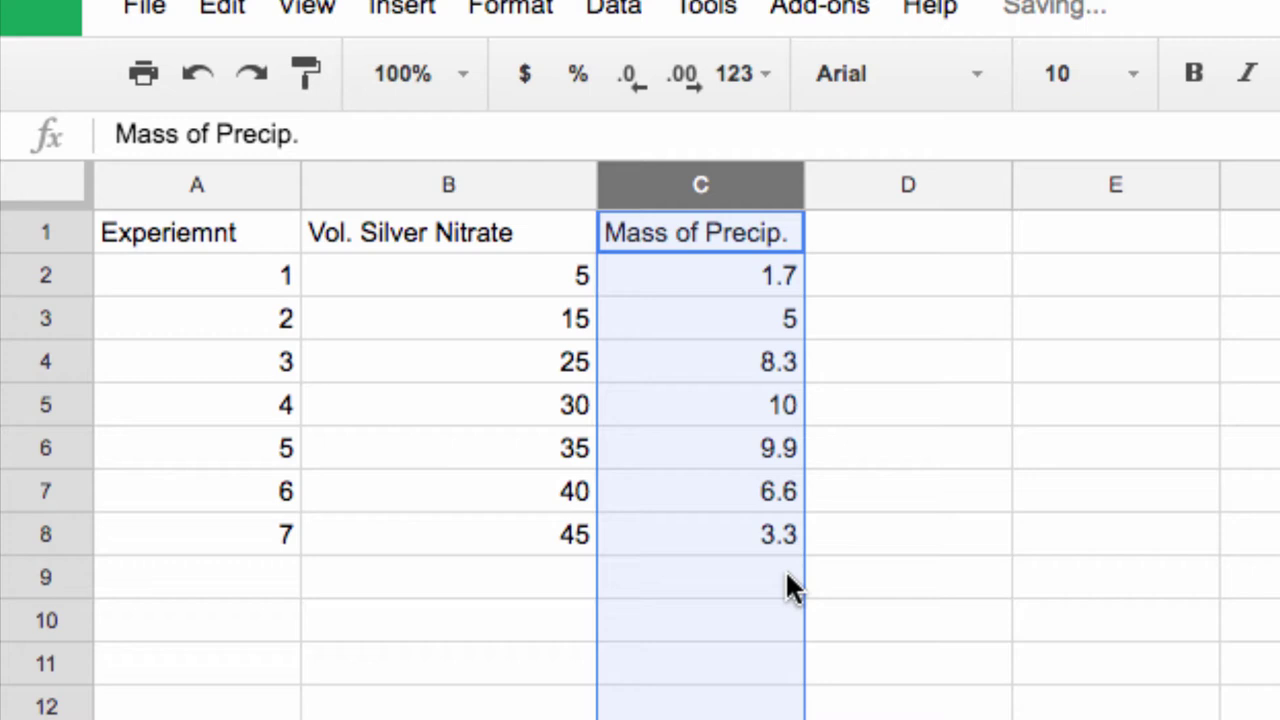
{"action": "left_click", "coordinate": [878, 568]}
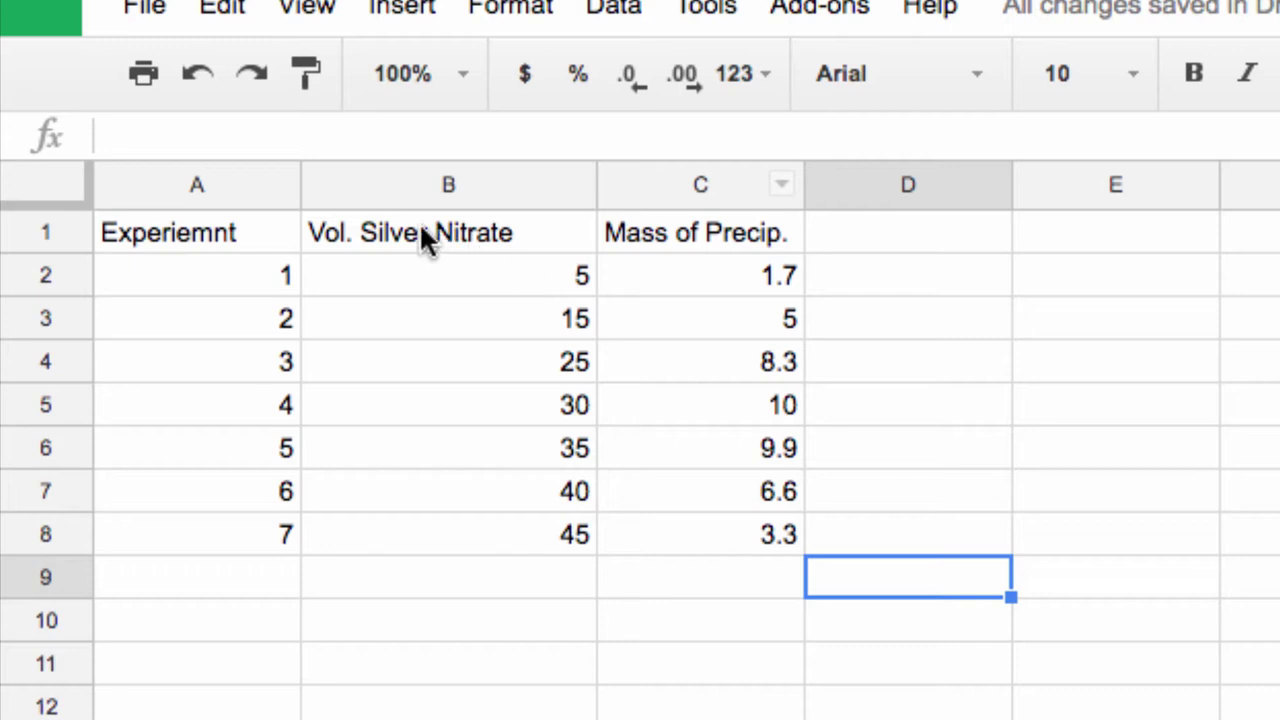
Insert a scatter chart of Mass of Precip. against Vol. Silver Nitrate from the range B1:C8.
{"action": "left_click_drag", "start_coordinate": [421, 230], "coordinate": [739, 524]}
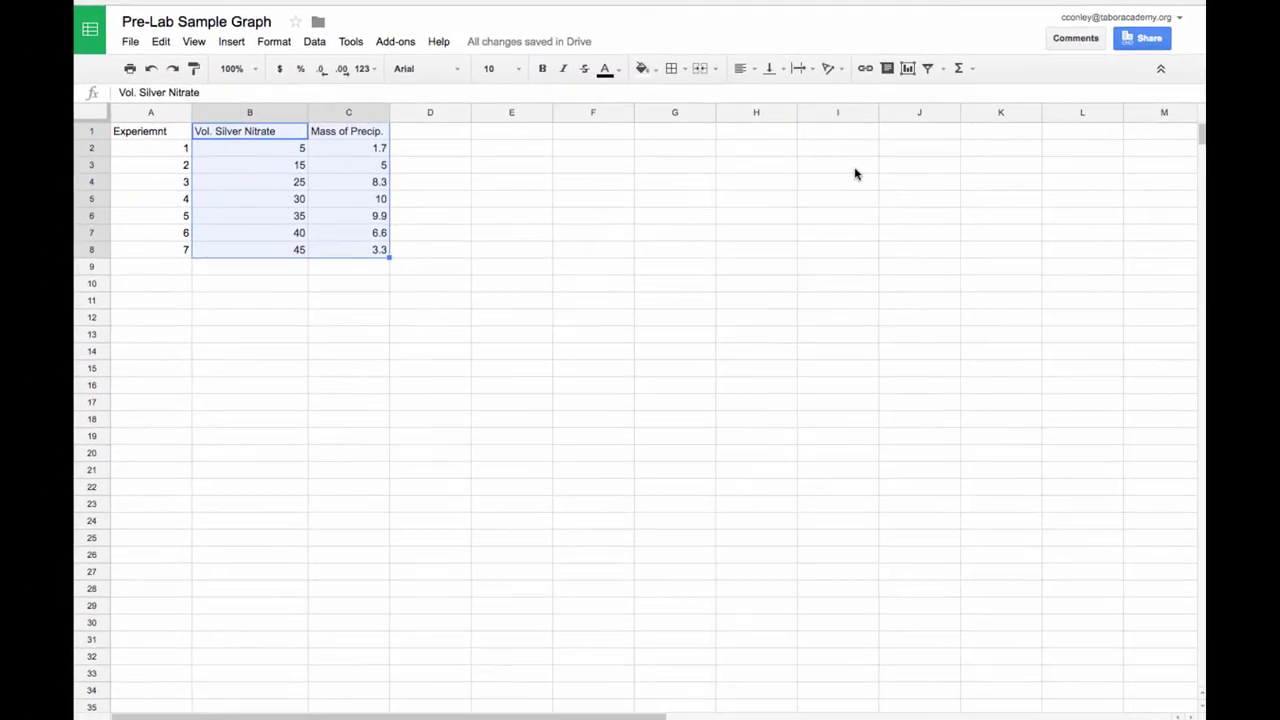
{"action": "left_click", "coordinate": [898, 68]}
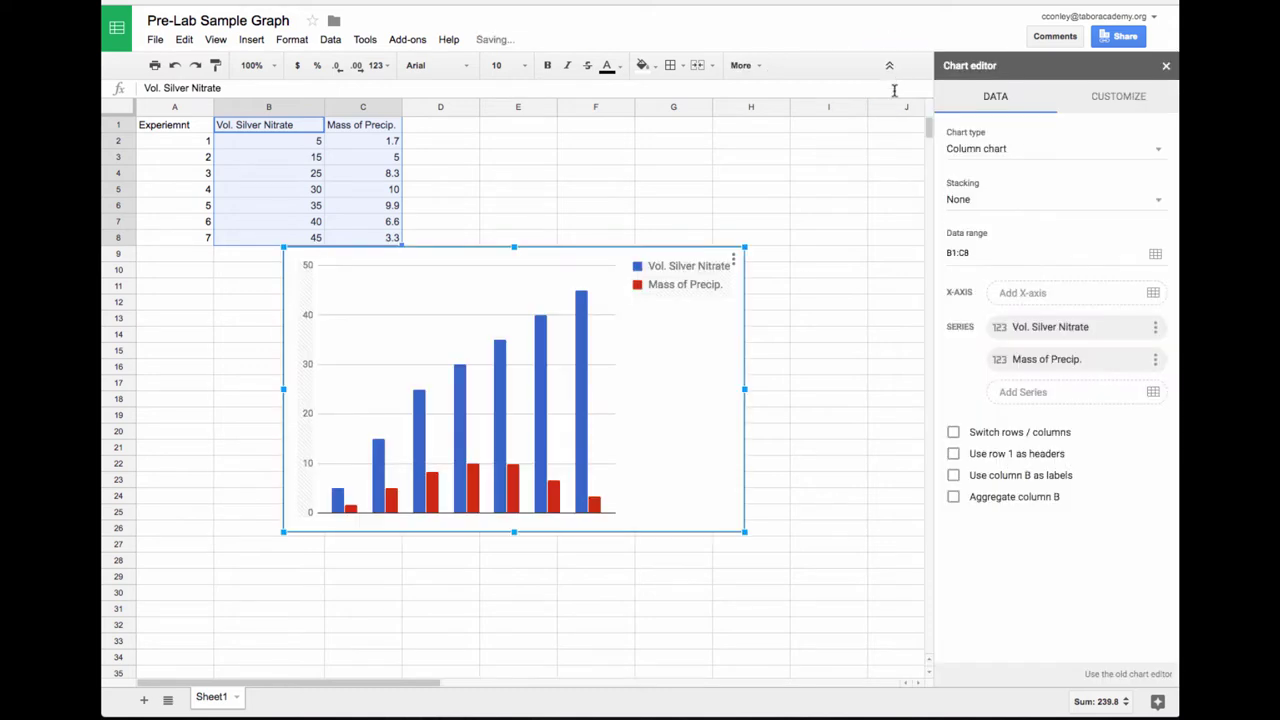
{"action": "left_click", "coordinate": [1160, 155]}
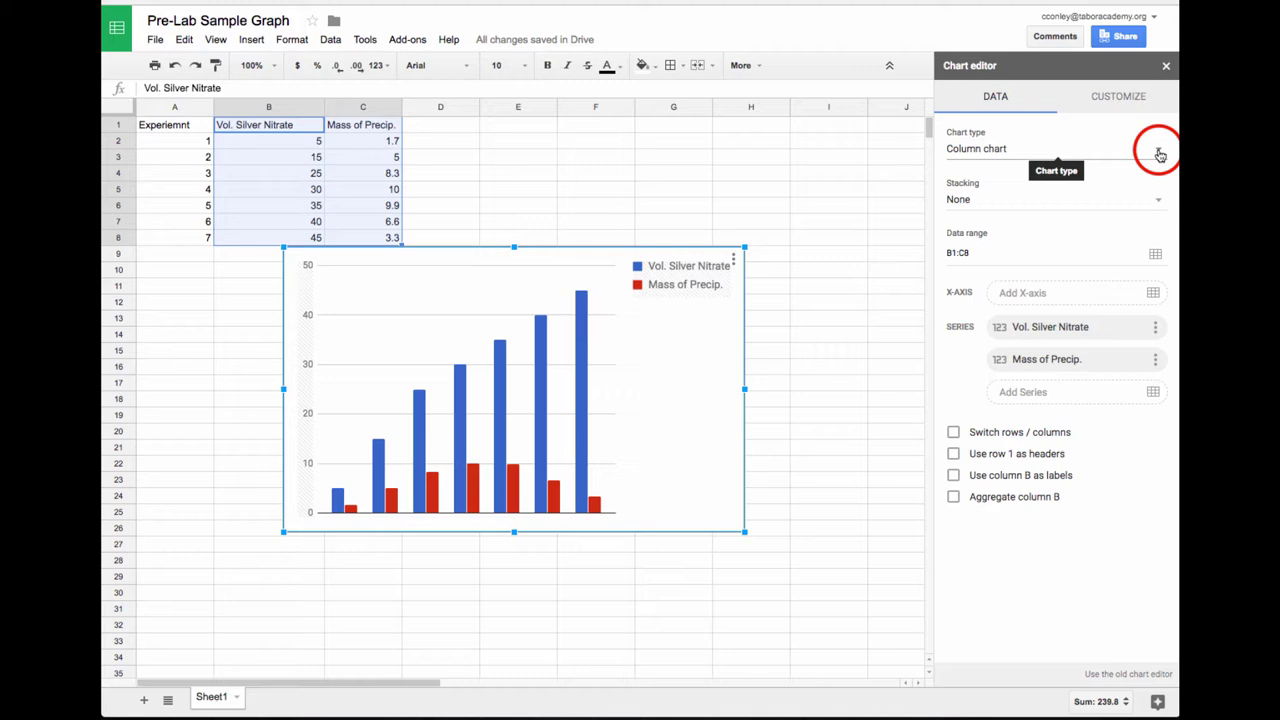
{"action": "left_click", "coordinate": [972, 610]}
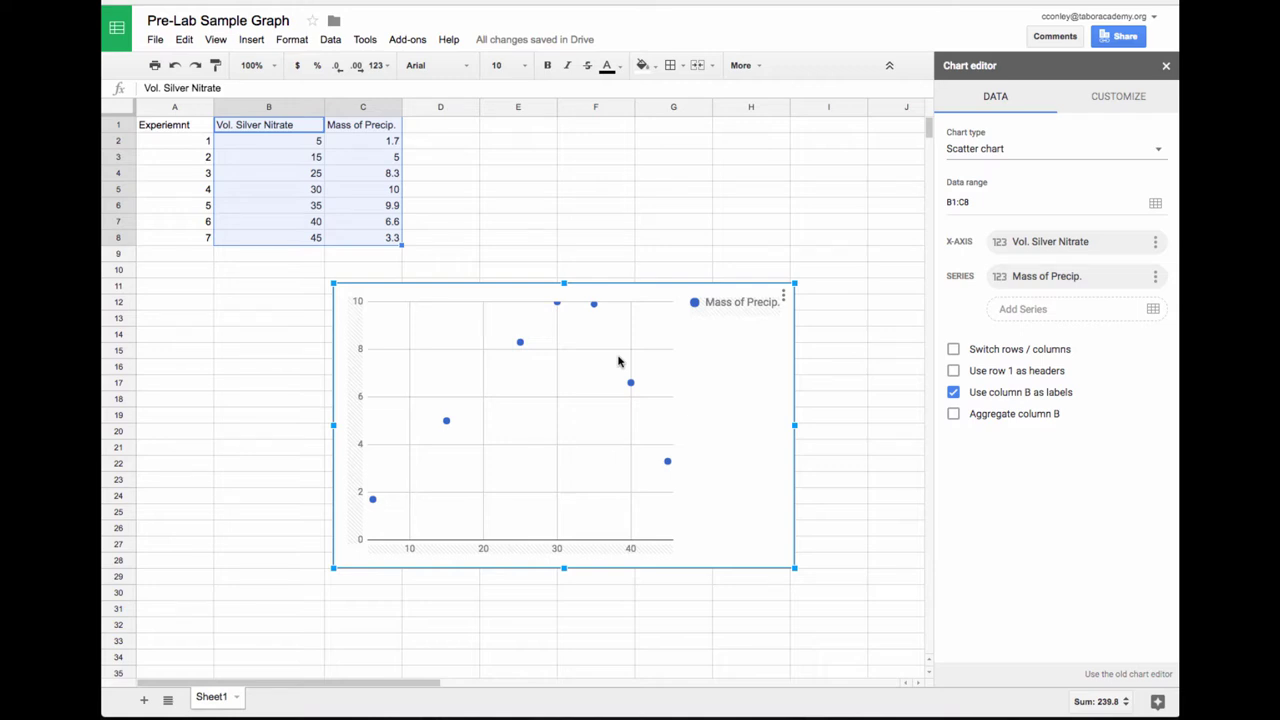
Set the scatter chart's vertical axis minimum to 0 and maximum to 15, and place the chart below the data table.
{"action": "left_click", "coordinate": [362, 304]}
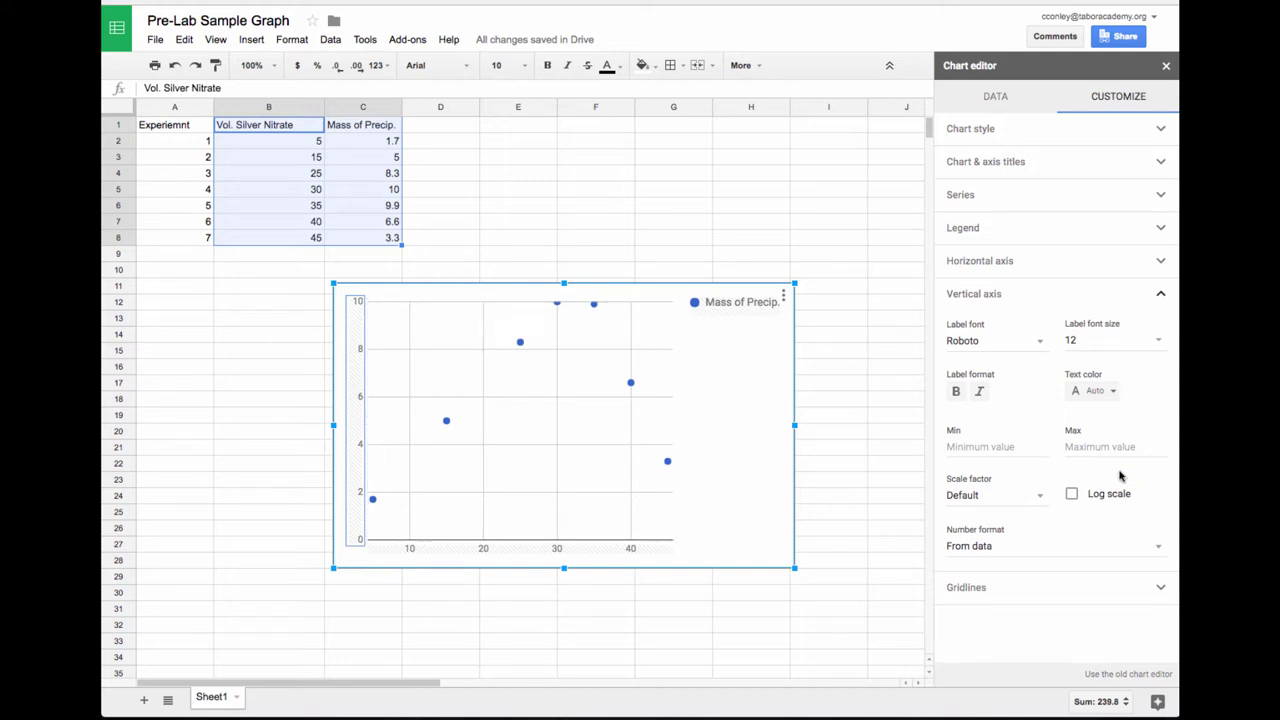
{"action": "left_click", "coordinate": [1098, 446]}
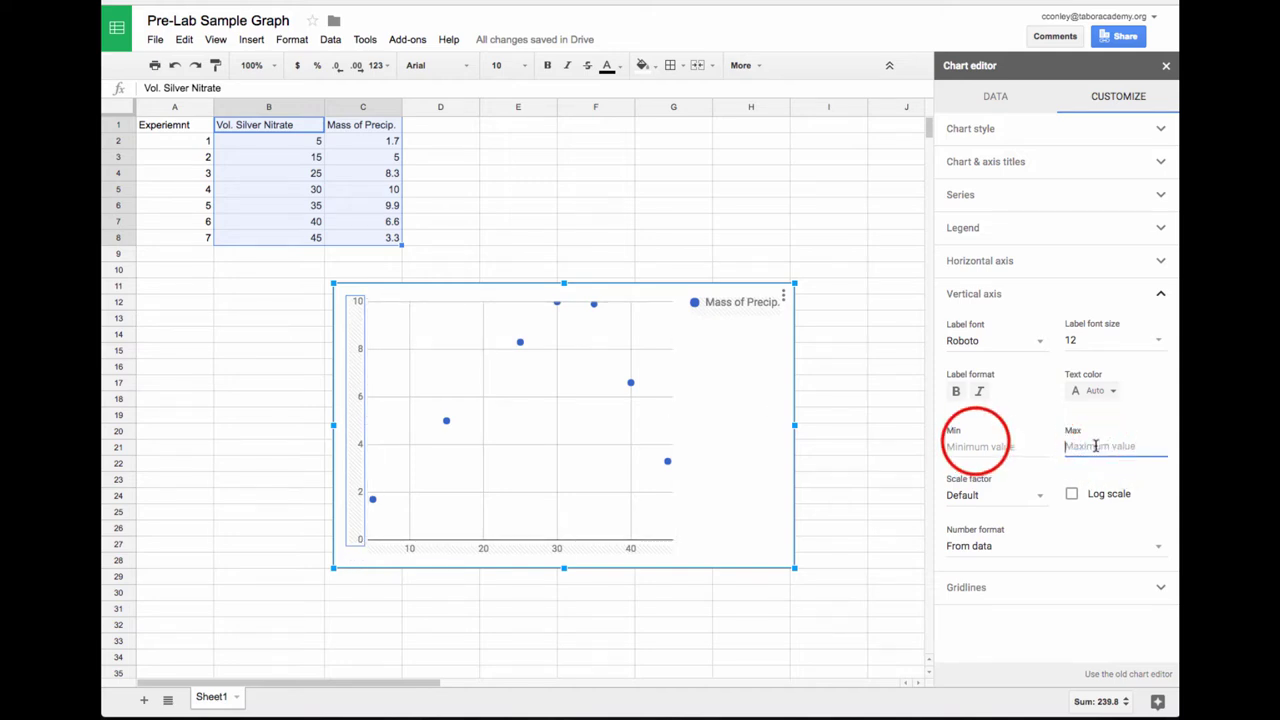
{"action": "left_click", "coordinate": [976, 444]}
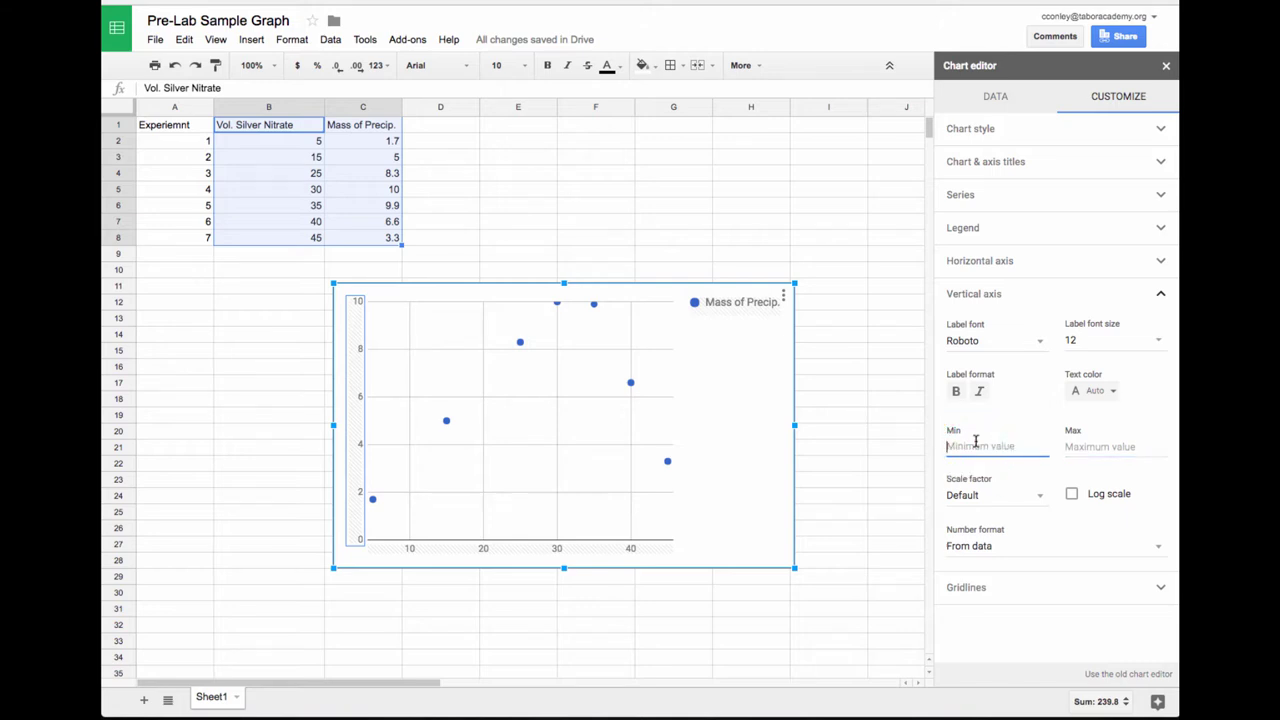
{"action": "type", "text": "0"}
{"action": "left_click", "coordinate": [1092, 446]}
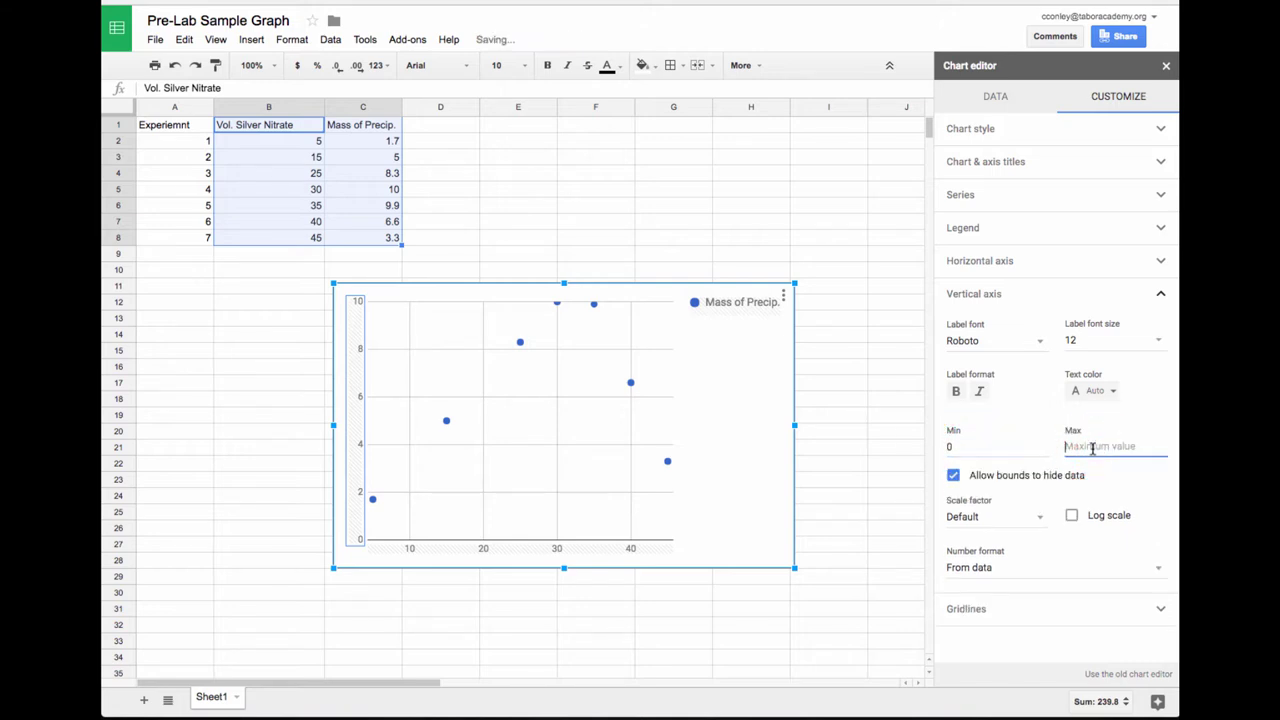
{"action": "type", "text": "15"}
{"action": "key", "text": "Return"}
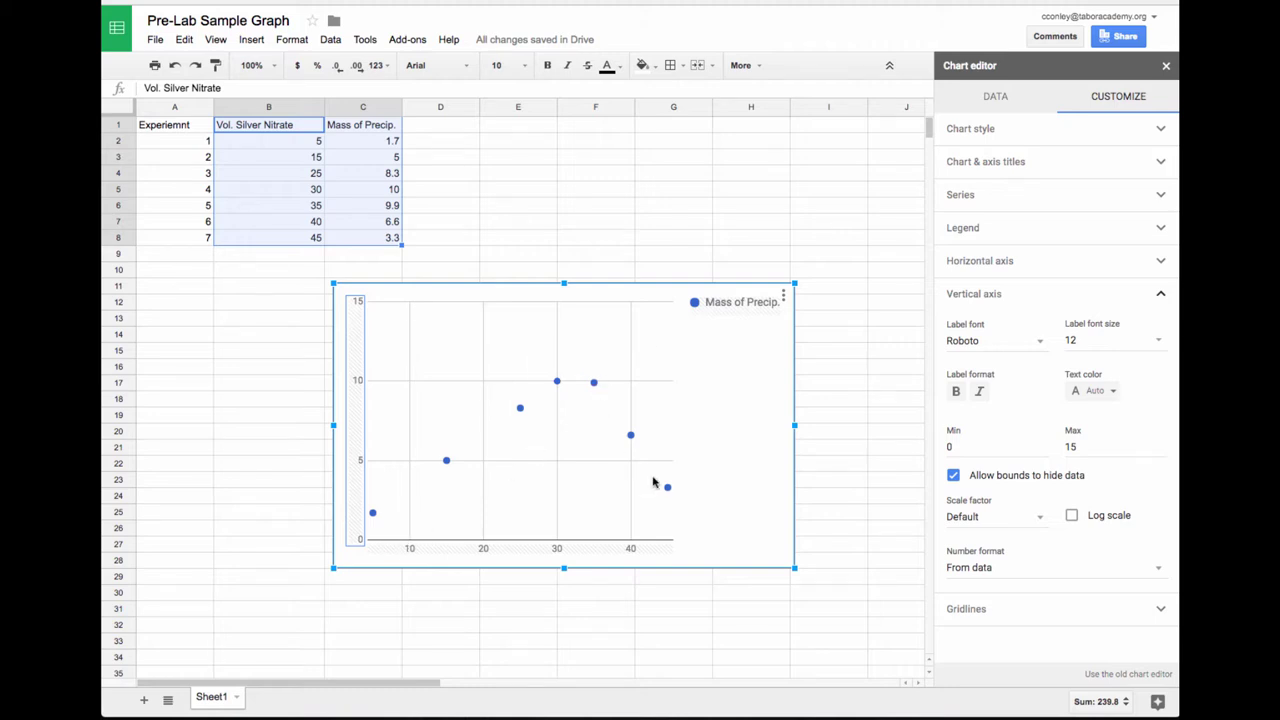
{"action": "left_click_drag", "start_coordinate": [757, 284], "coordinate": [571, 317]}
{"action": "left_click", "coordinate": [570, 276]}
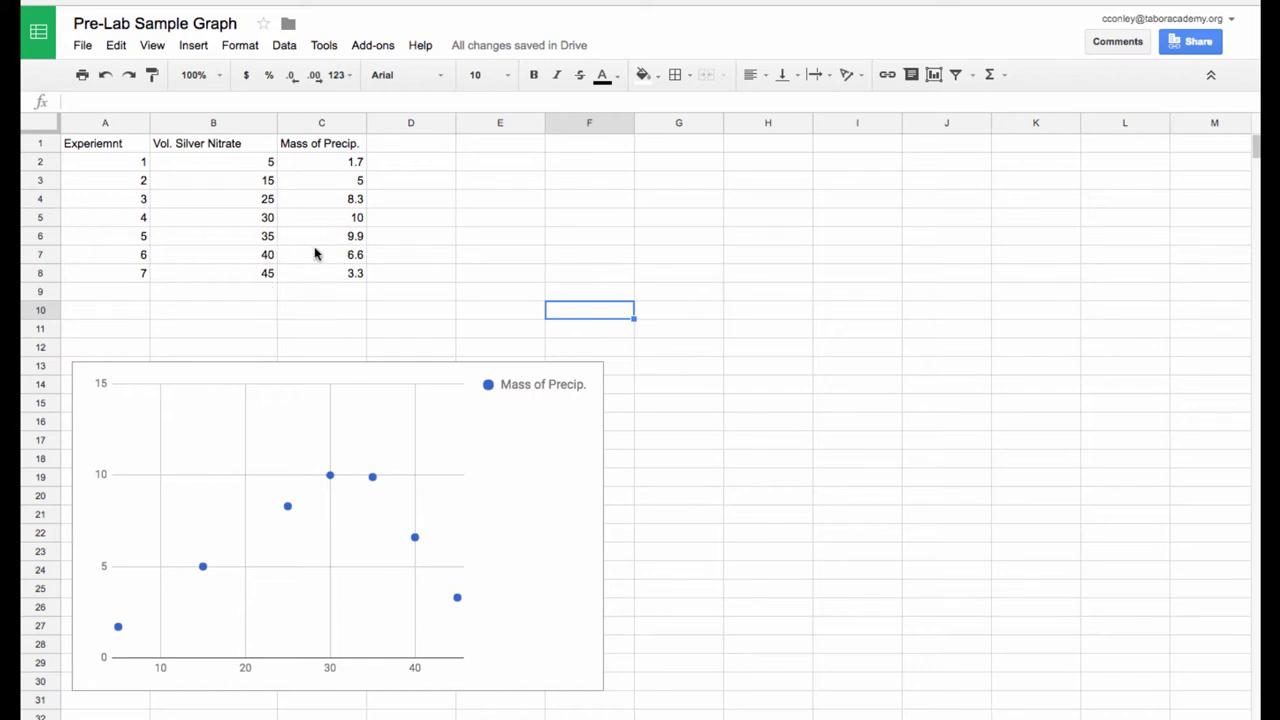
Widen column C and change its header to "Mass of Precip. Inc".
{"action": "left_click", "coordinate": [343, 147]}
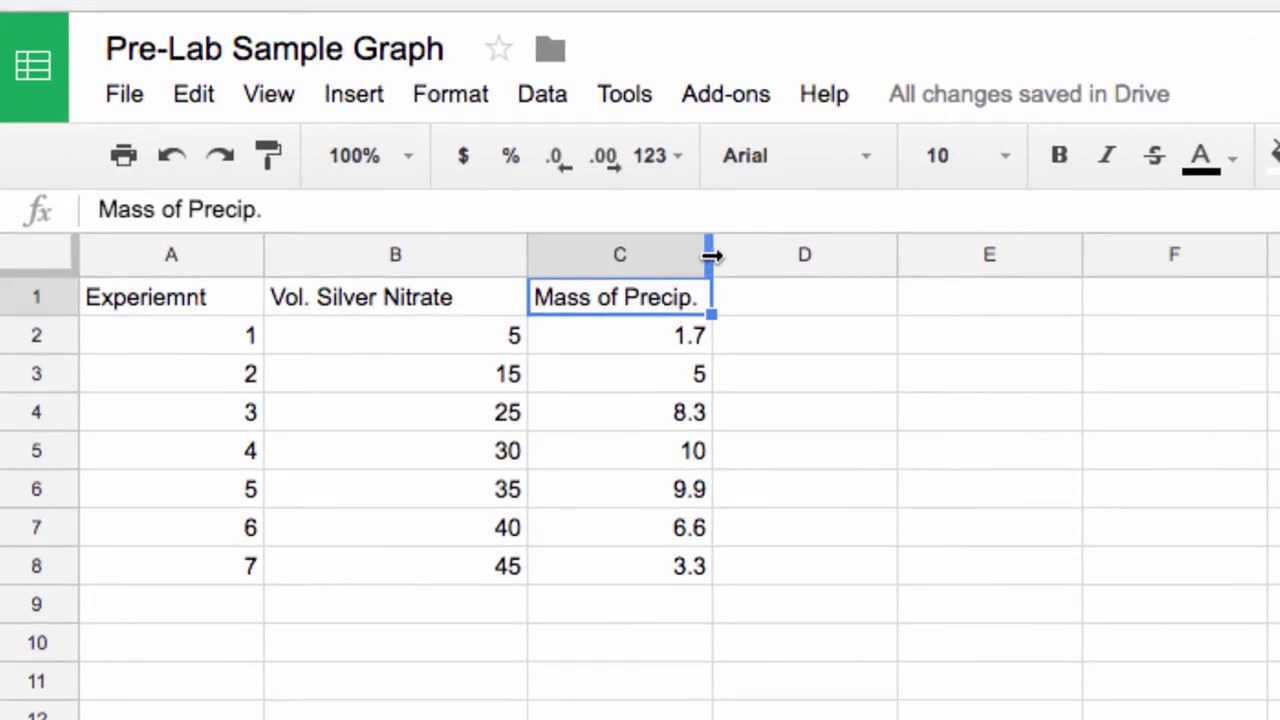
{"action": "left_click_drag", "start_coordinate": [713, 254], "coordinate": [818, 254]}
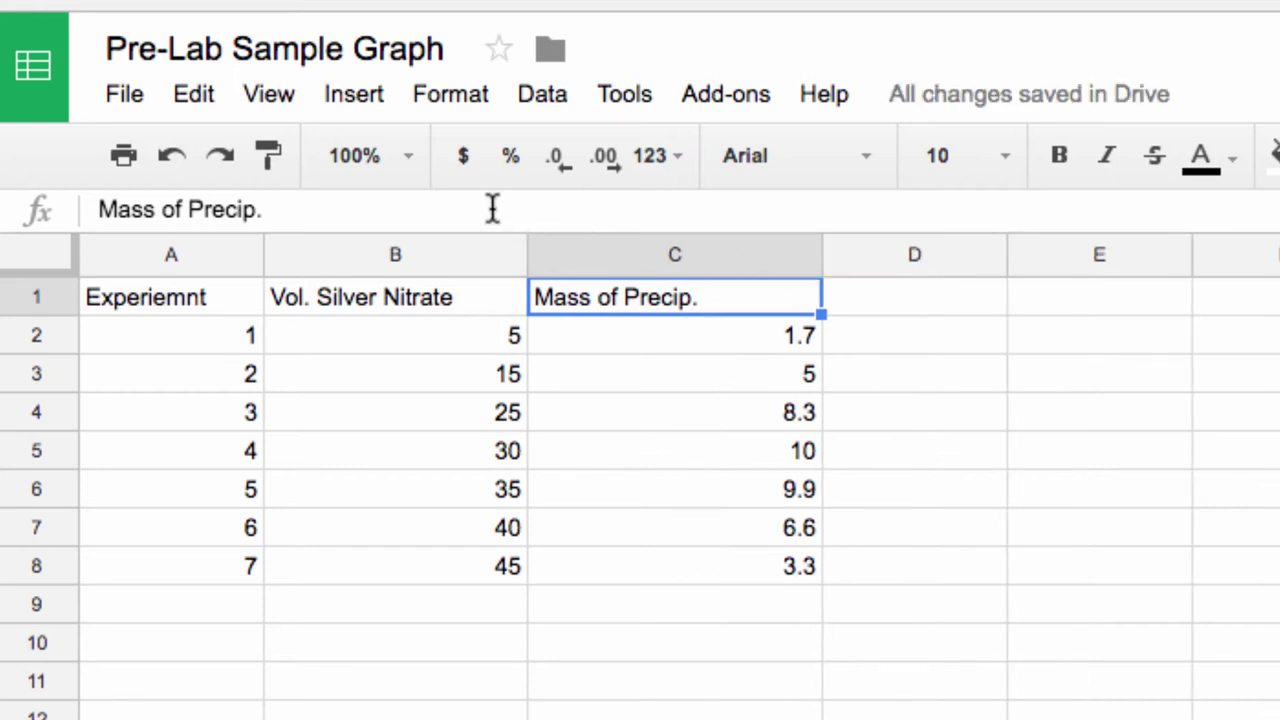
{"action": "left_click", "coordinate": [493, 208]}
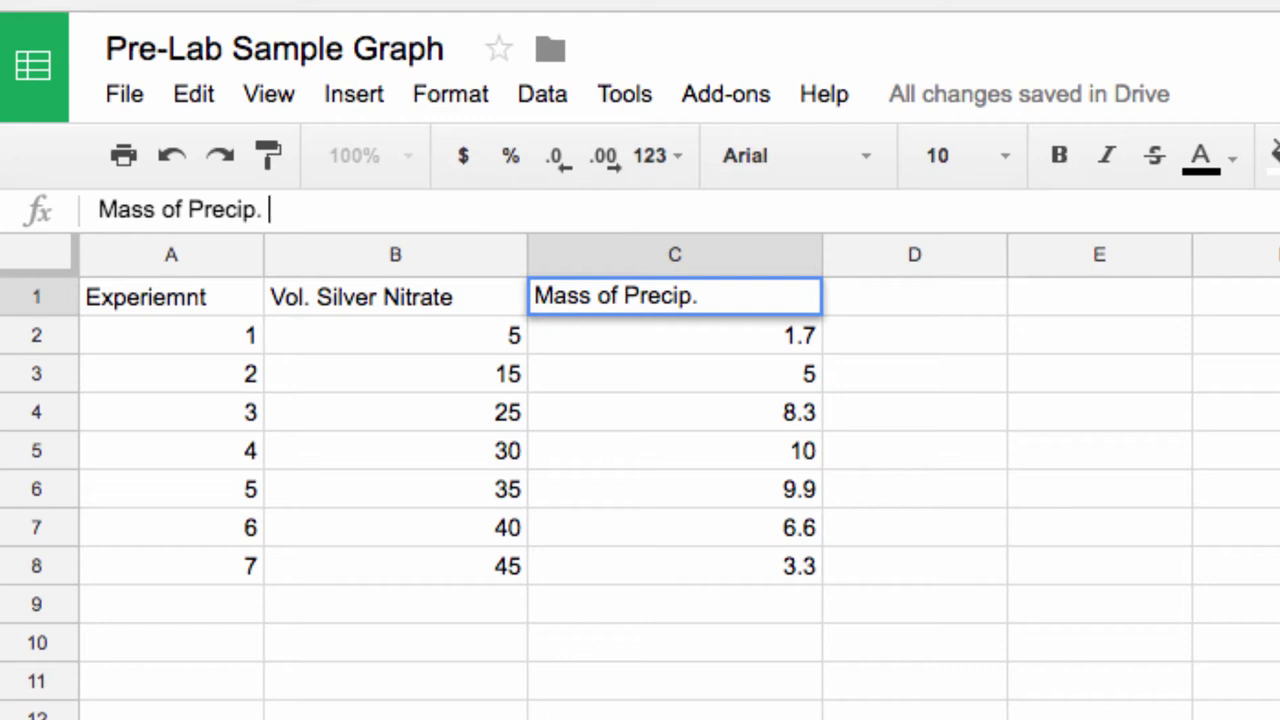
{"action": "type", "text": "Inc"}
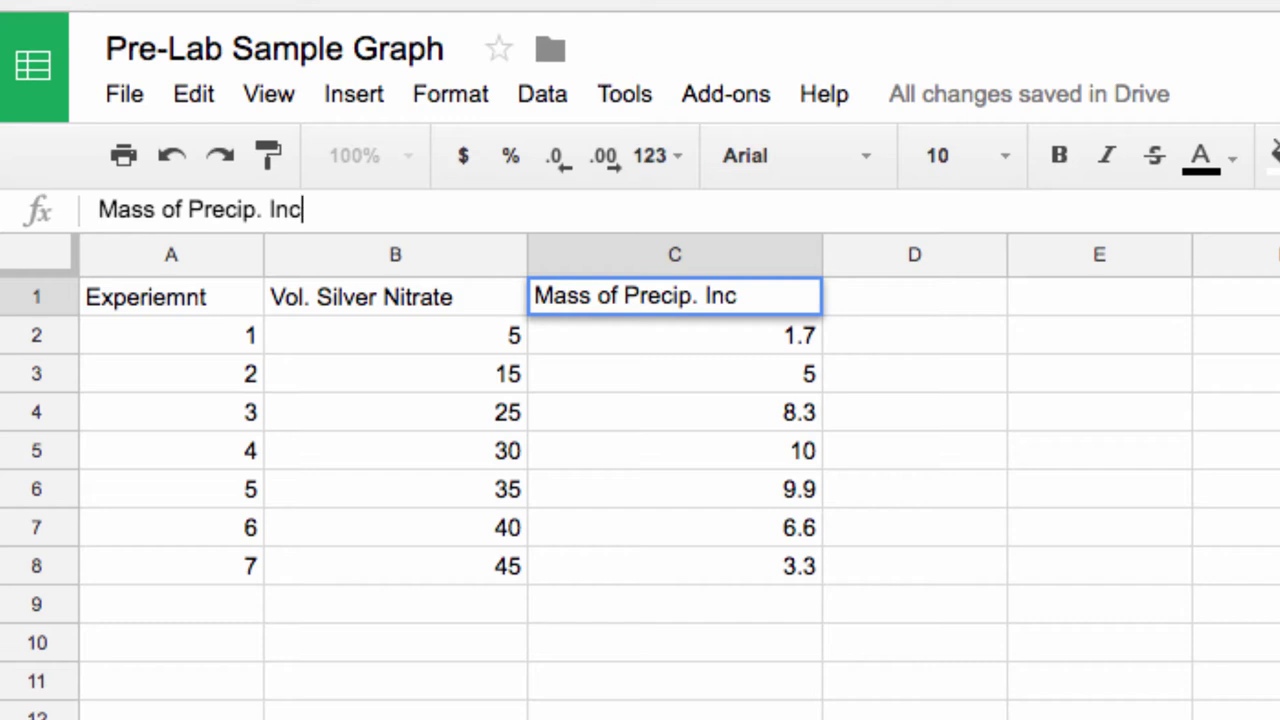
{"action": "left_click", "coordinate": [623, 319]}
Copy the C1 header into D1, widen column D, and change the copied header to "Mass of Precip. Dec".
{"action": "left_click", "coordinate": [626, 296]}
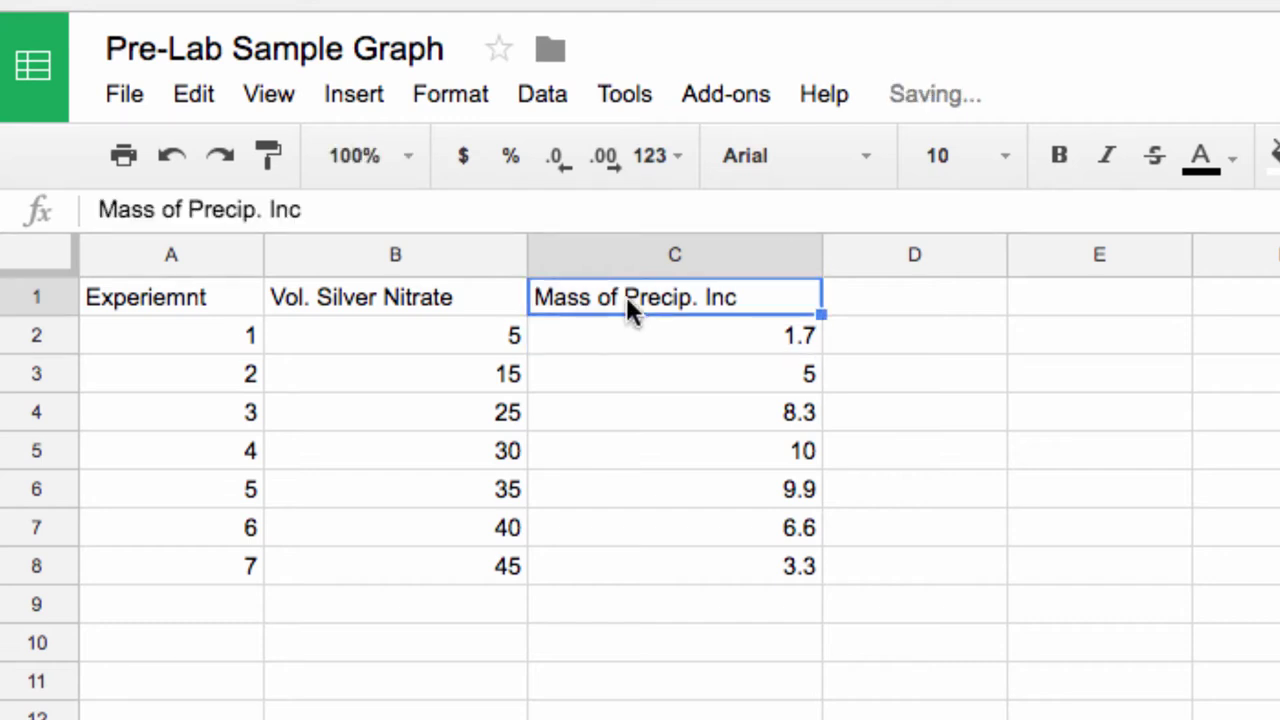
{"action": "key", "text": "ctrl+c"}
{"action": "left_click", "coordinate": [903, 300]}
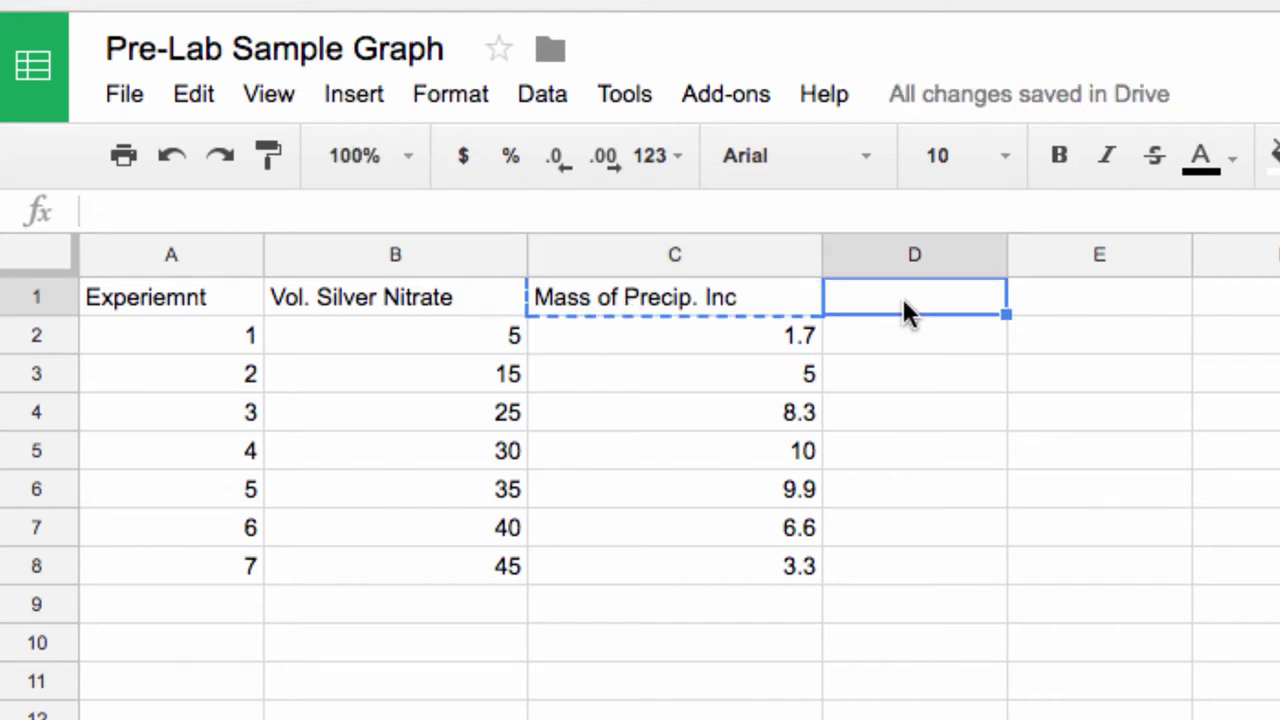
{"action": "key", "text": "ctrl+v"}
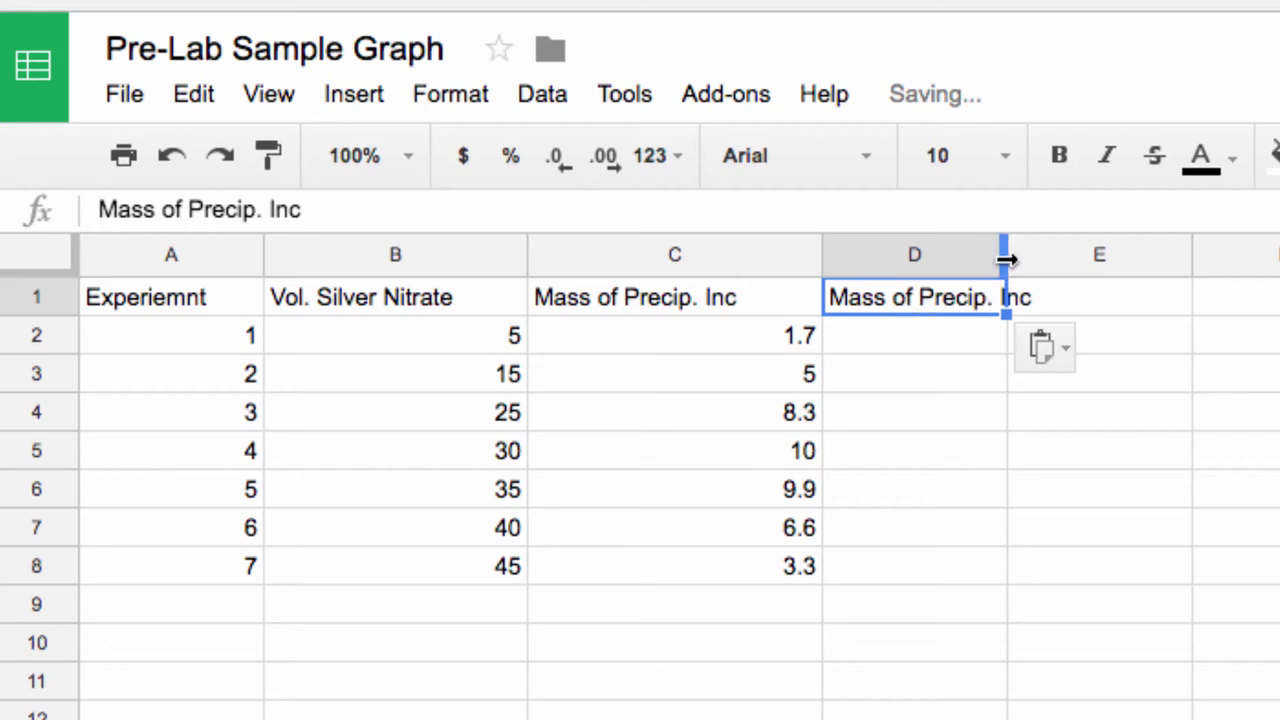
{"action": "left_click_drag", "start_coordinate": [1006, 256], "coordinate": [1070, 256]}
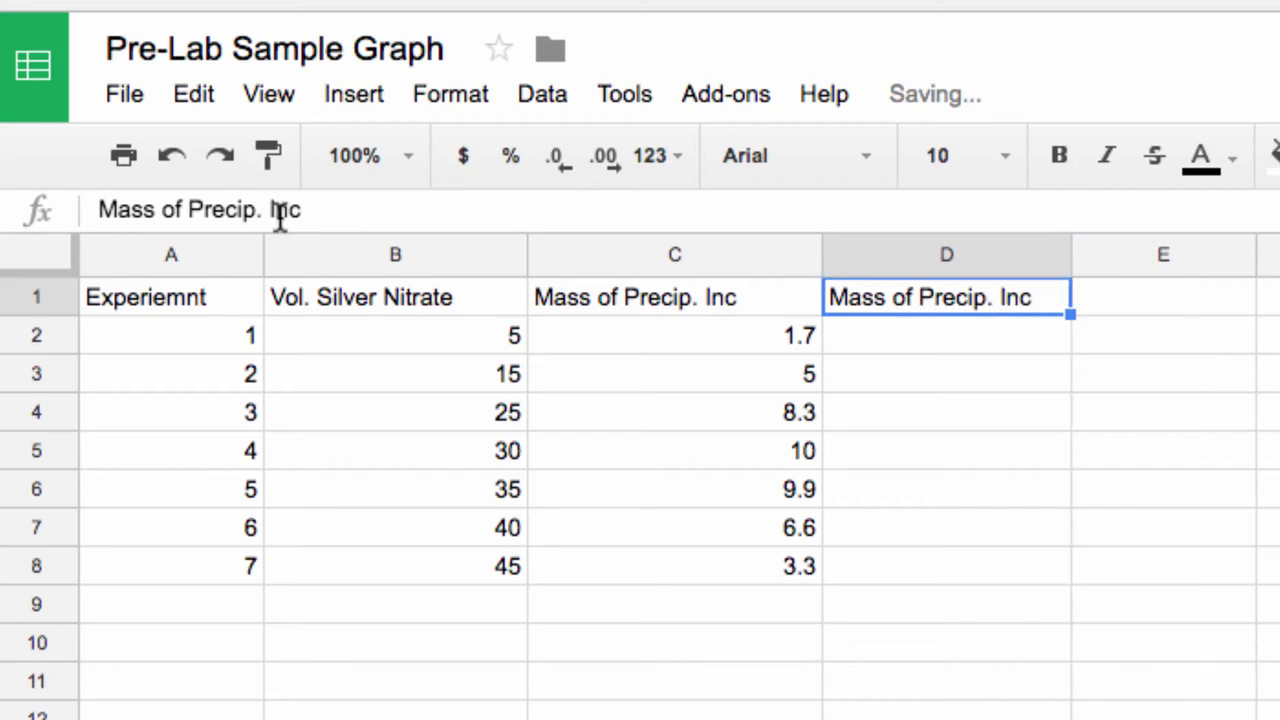
{"action": "left_click_drag", "start_coordinate": [270, 210], "coordinate": [302, 212]}
{"action": "type", "text": "Dec"}
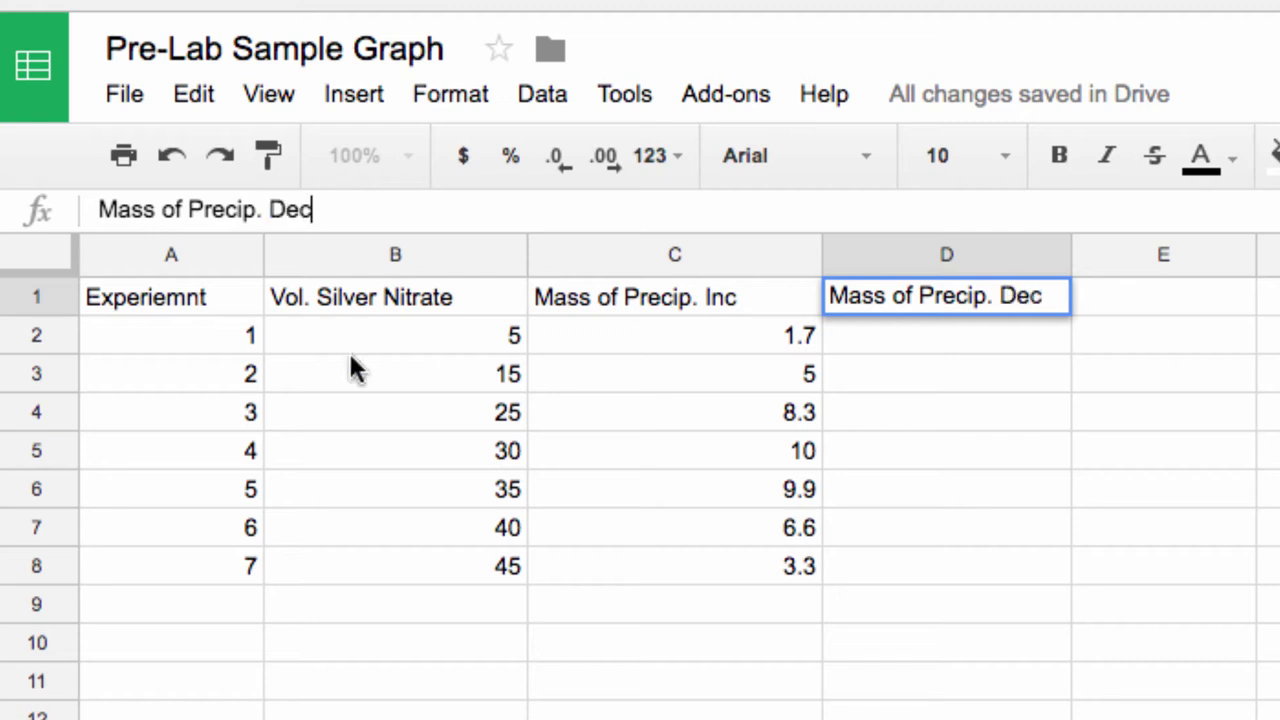
Move the decreasing precipitate masses from C6:C8 into D6:D8 under the Mass of Precip. Dec header.
{"action": "left_click", "coordinate": [628, 500]}
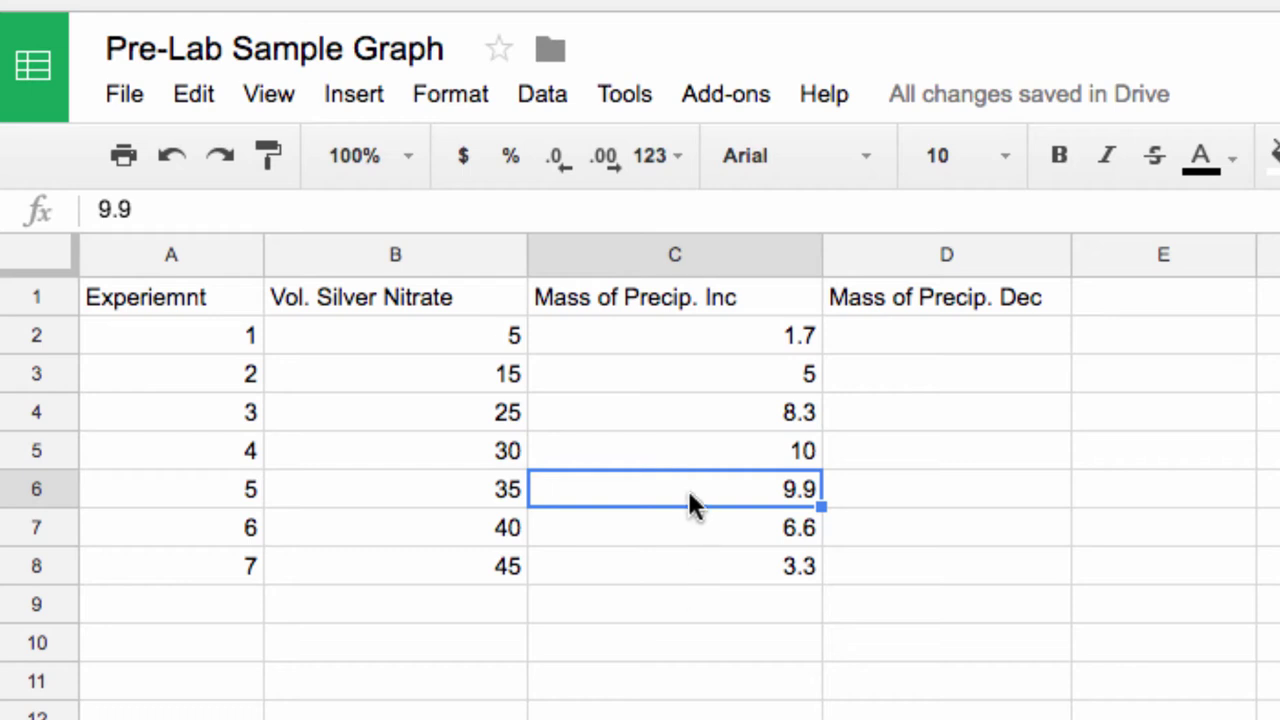
{"action": "left_click_drag", "start_coordinate": [689, 500], "coordinate": [870, 578]}
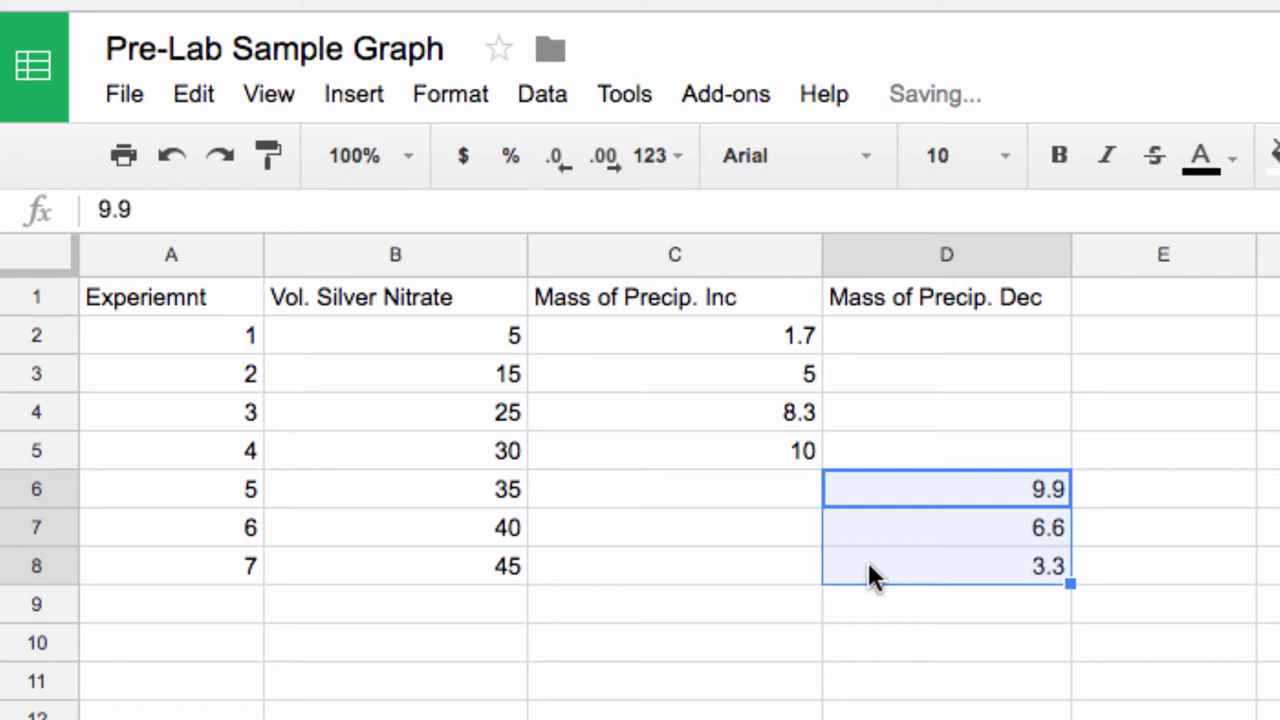
{"action": "left_click", "coordinate": [400, 603]}
Select the data range B1:D8 and delete the existing scatter chart below the table.
{"action": "left_click_drag", "start_coordinate": [320, 297], "coordinate": [420, 375]}
{"action": "left_click_drag", "start_coordinate": [548, 410], "coordinate": [903, 565]}
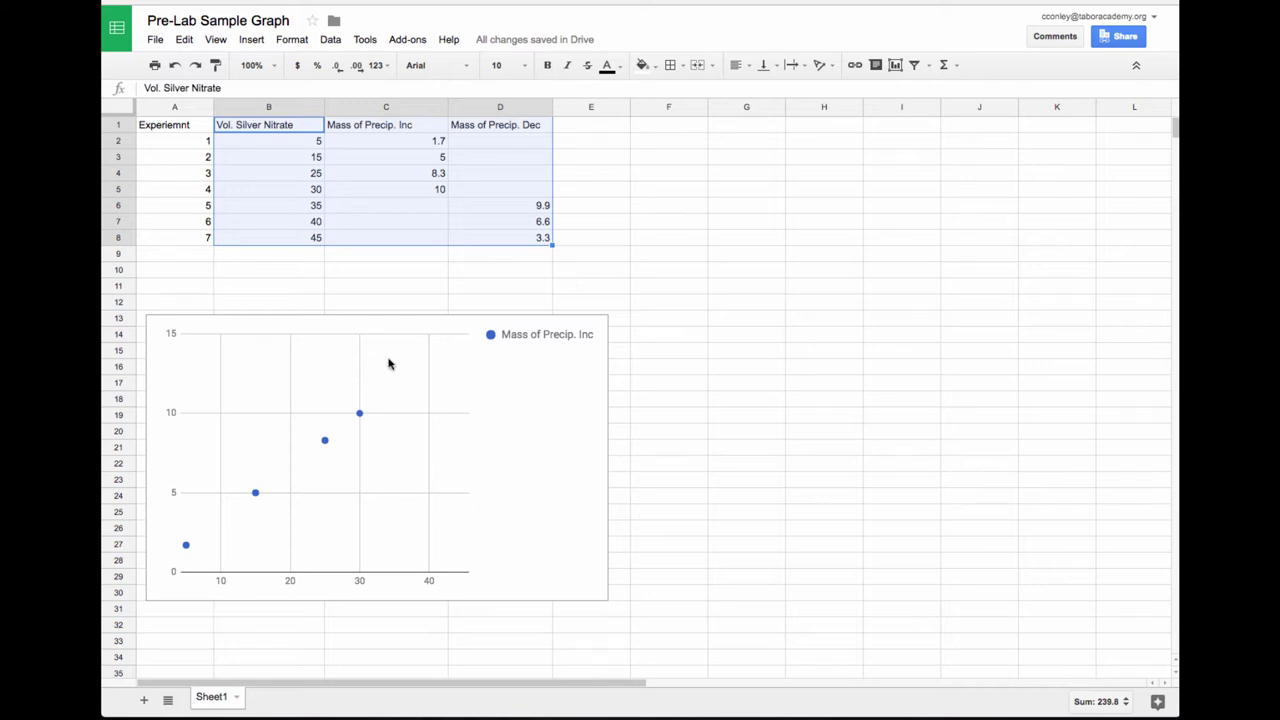
{"action": "left_click", "coordinate": [384, 321]}
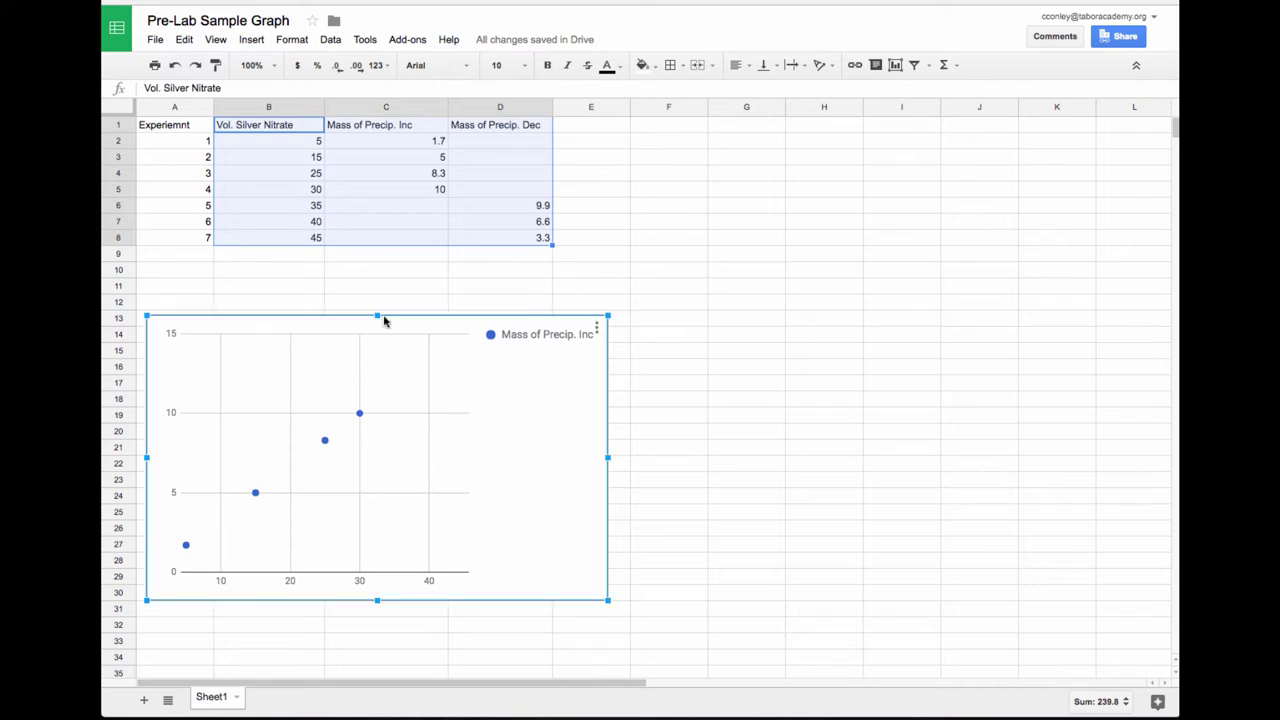
{"action": "left_click", "coordinate": [596, 329]}
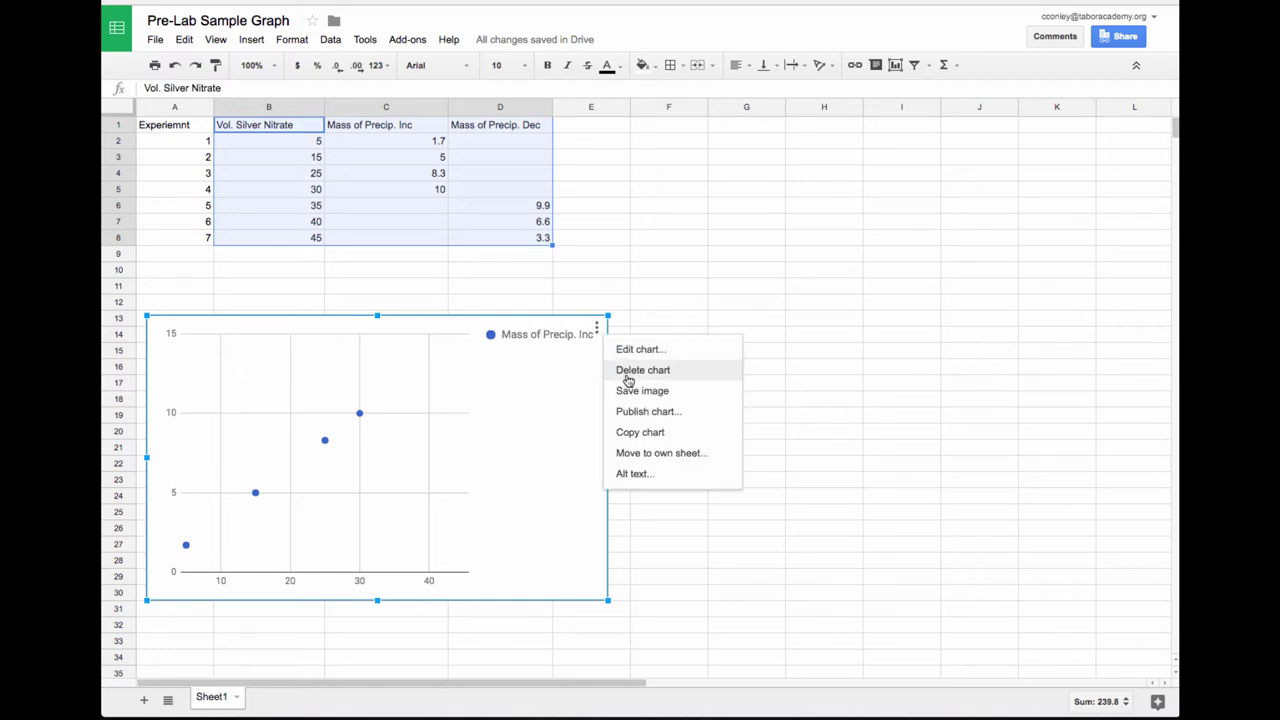
{"action": "left_click", "coordinate": [628, 370]}
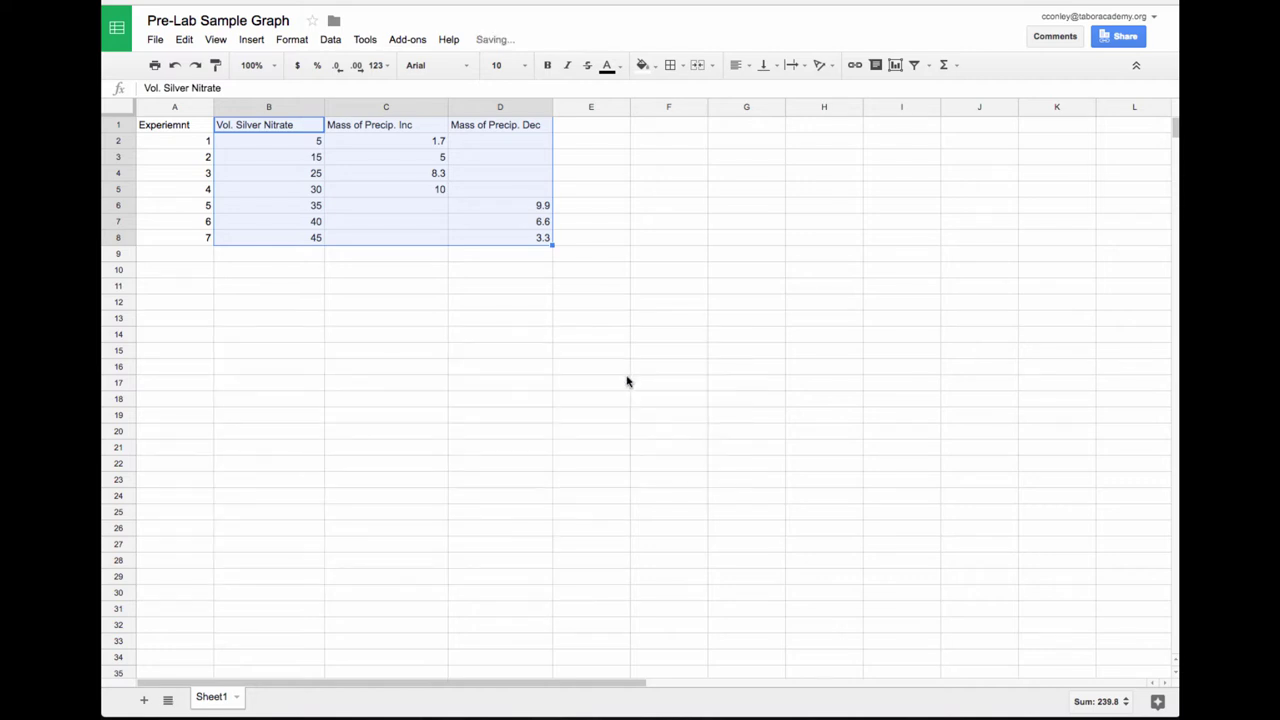
Insert a scatter chart from the selected B1:D8 data and move it clear of the data table.
{"action": "left_click", "coordinate": [894, 66]}
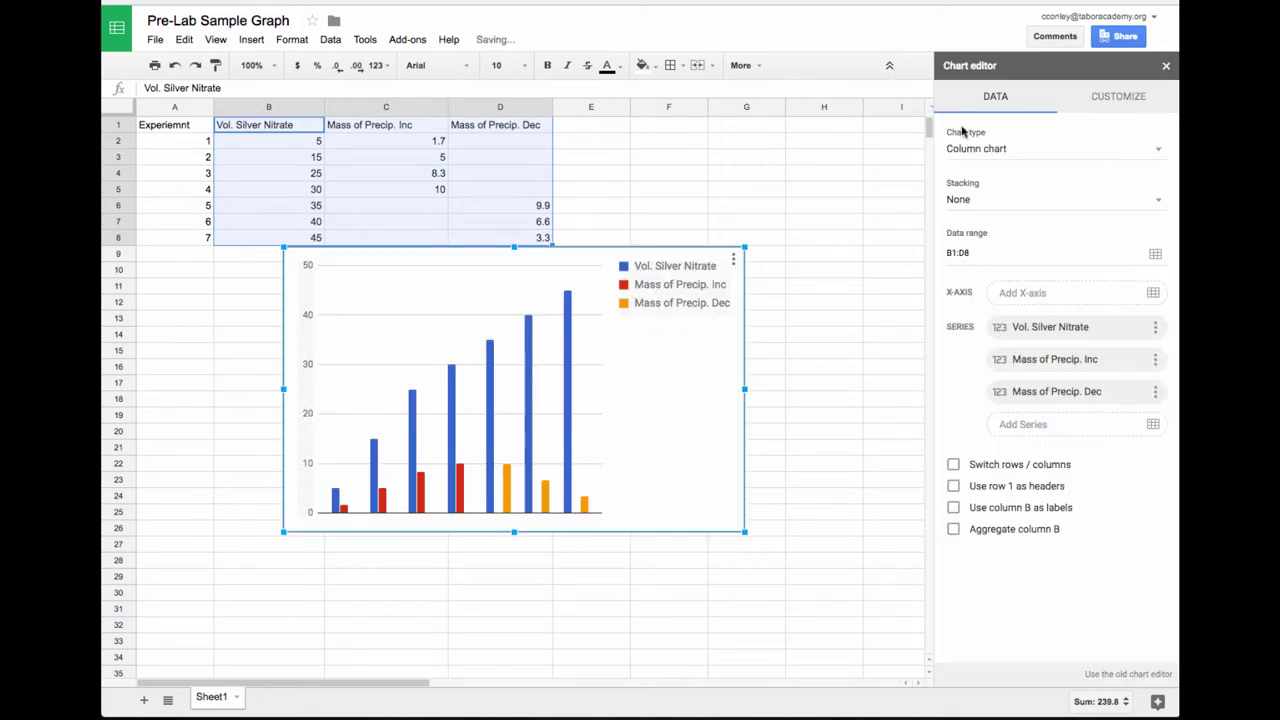
{"action": "left_click", "coordinate": [1168, 155]}
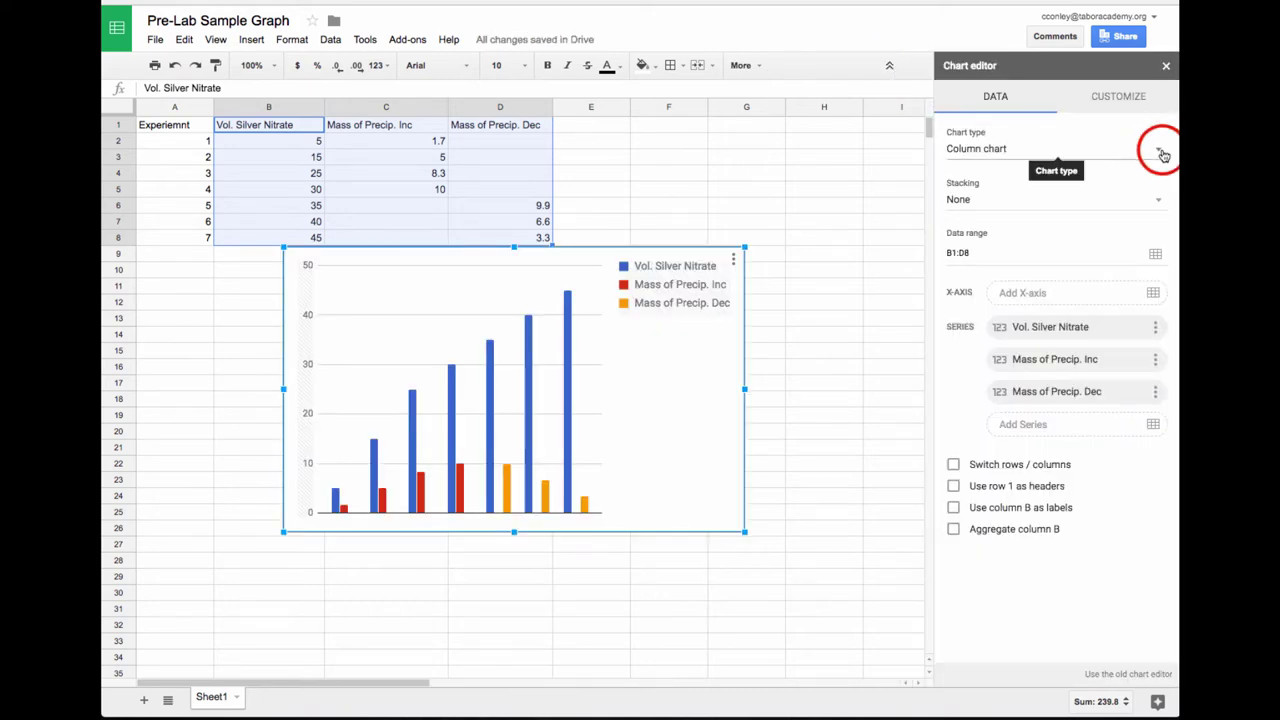
{"action": "left_click", "coordinate": [1168, 155]}
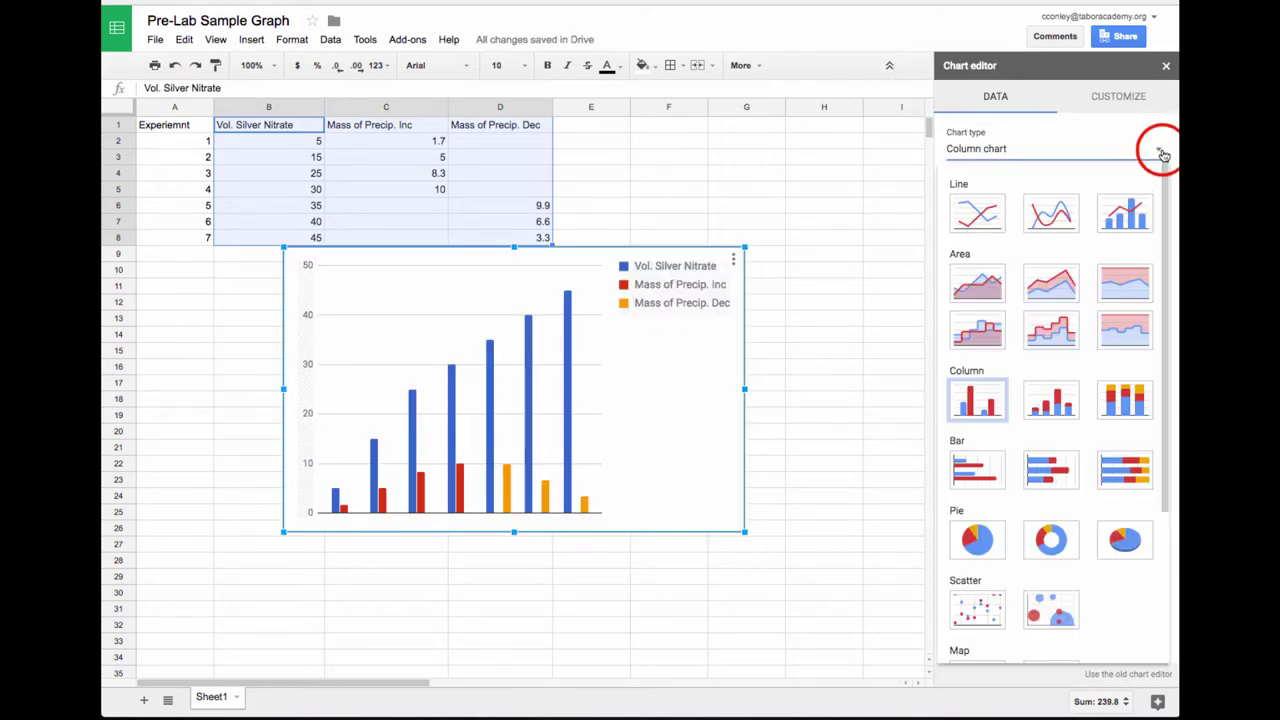
{"action": "left_click", "coordinate": [977, 603]}
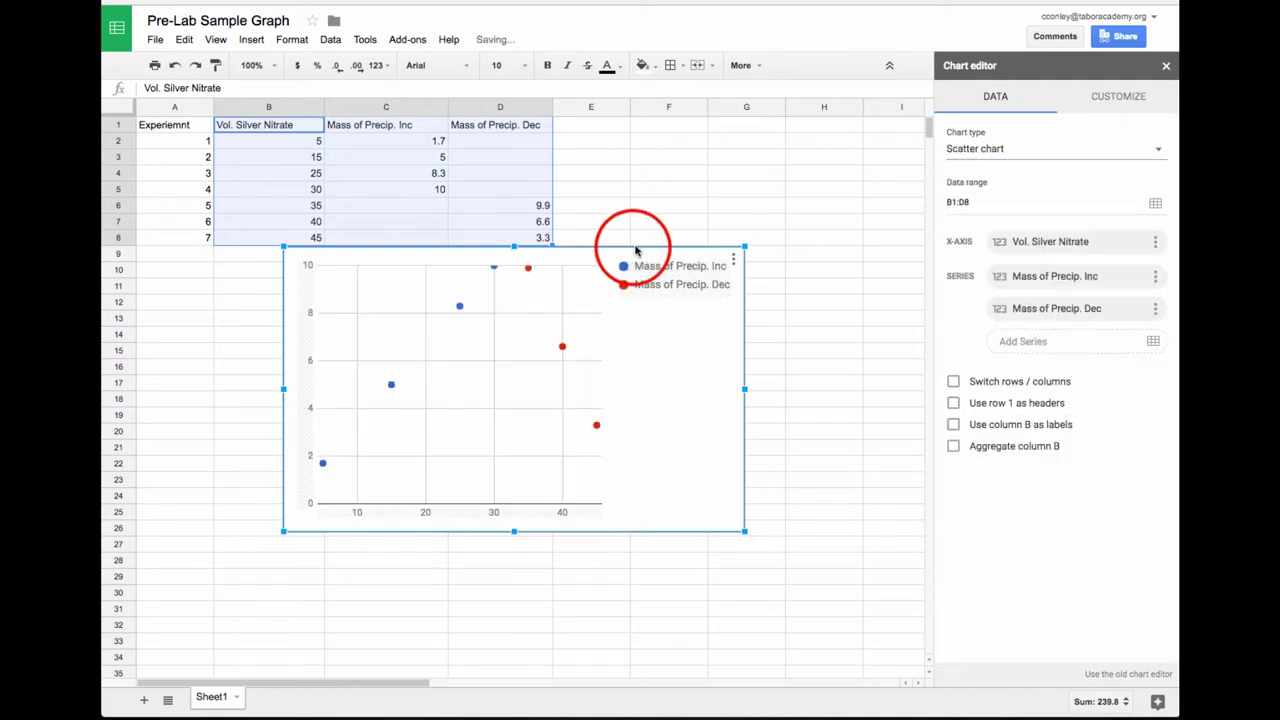
{"action": "left_click_drag", "start_coordinate": [640, 262], "coordinate": [624, 292]}
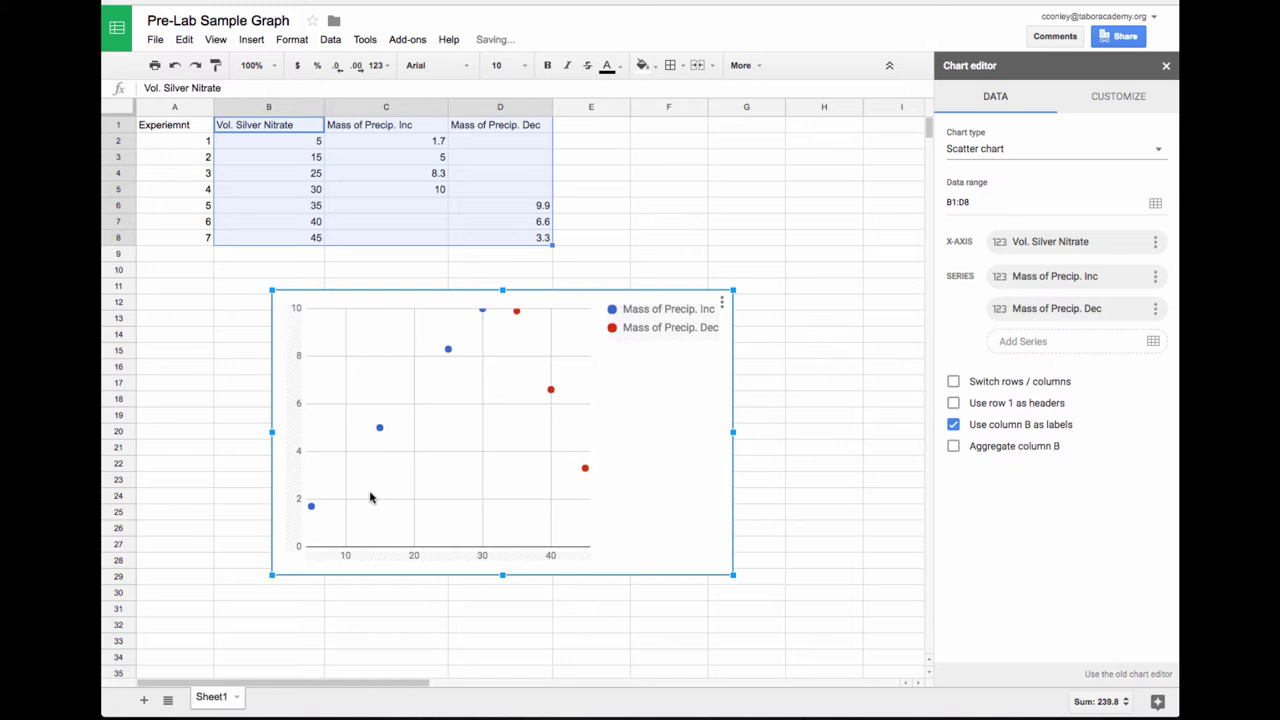
Title the scatter chart "Mass of PPT vs Vol. f Silver Nitrate".
{"action": "mouse_move", "coordinate": [465, 337]}
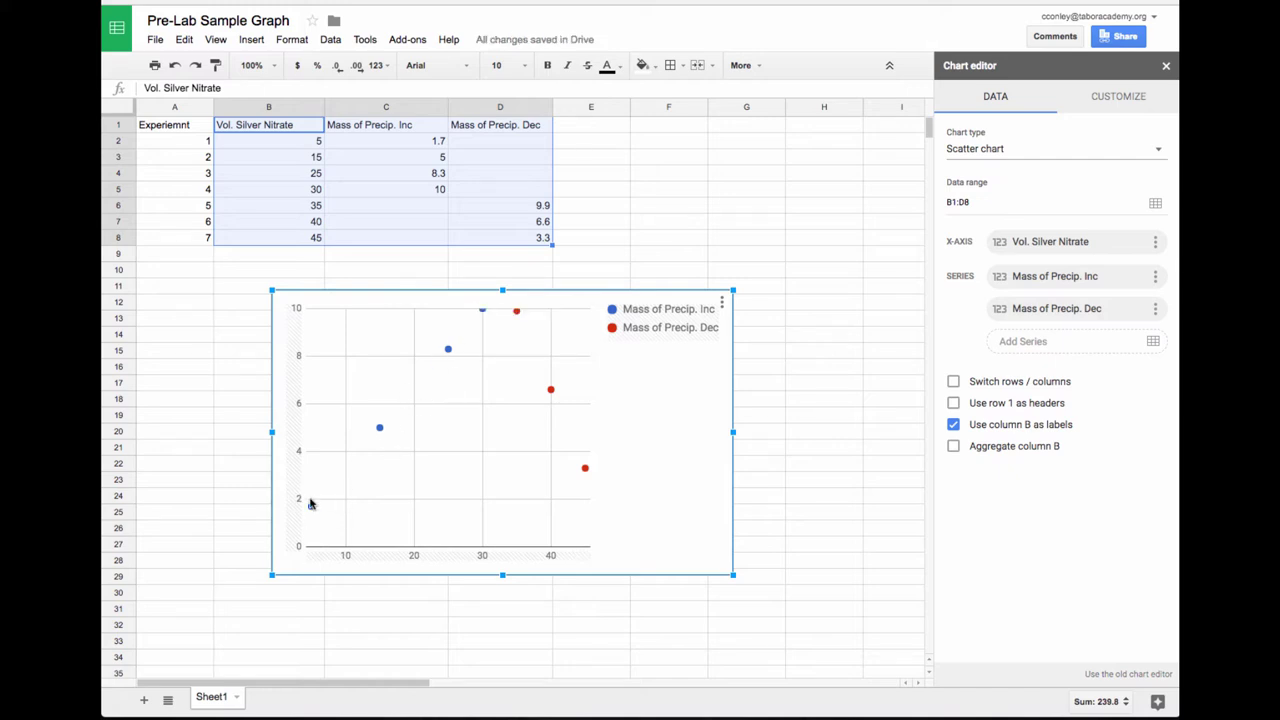
{"action": "mouse_move", "coordinate": [520, 316]}
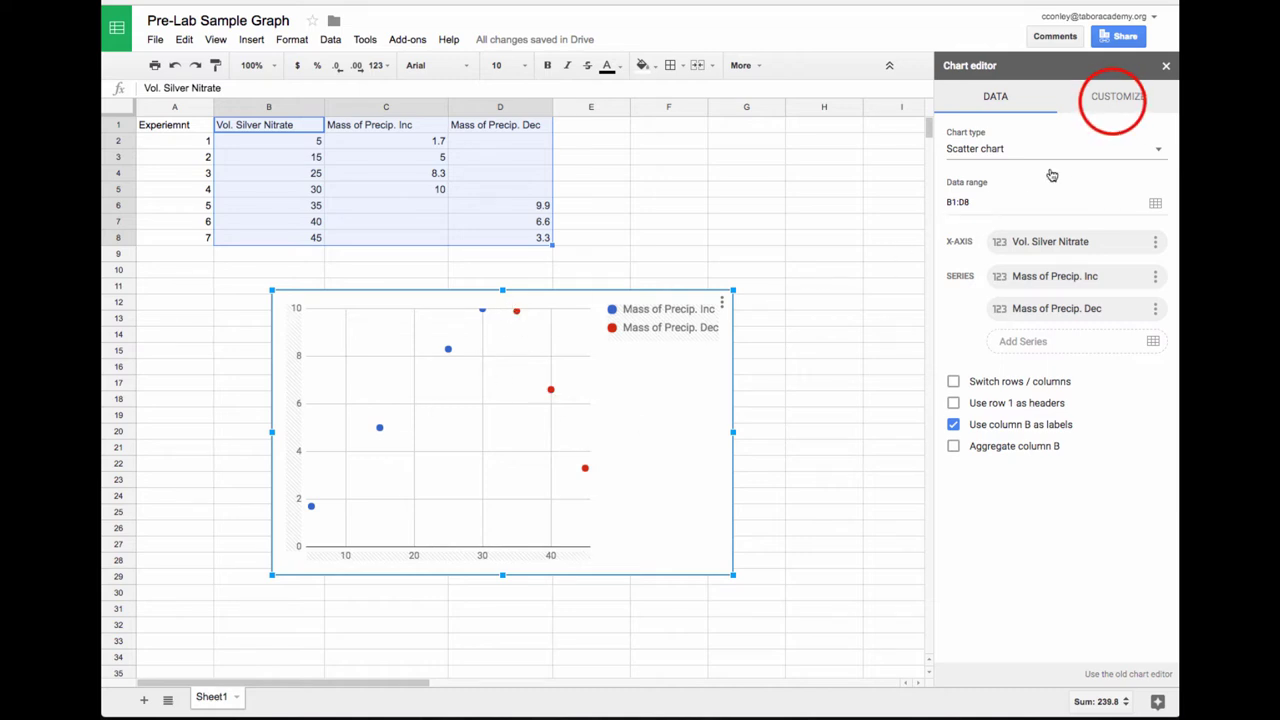
{"action": "left_click", "coordinate": [1112, 98]}
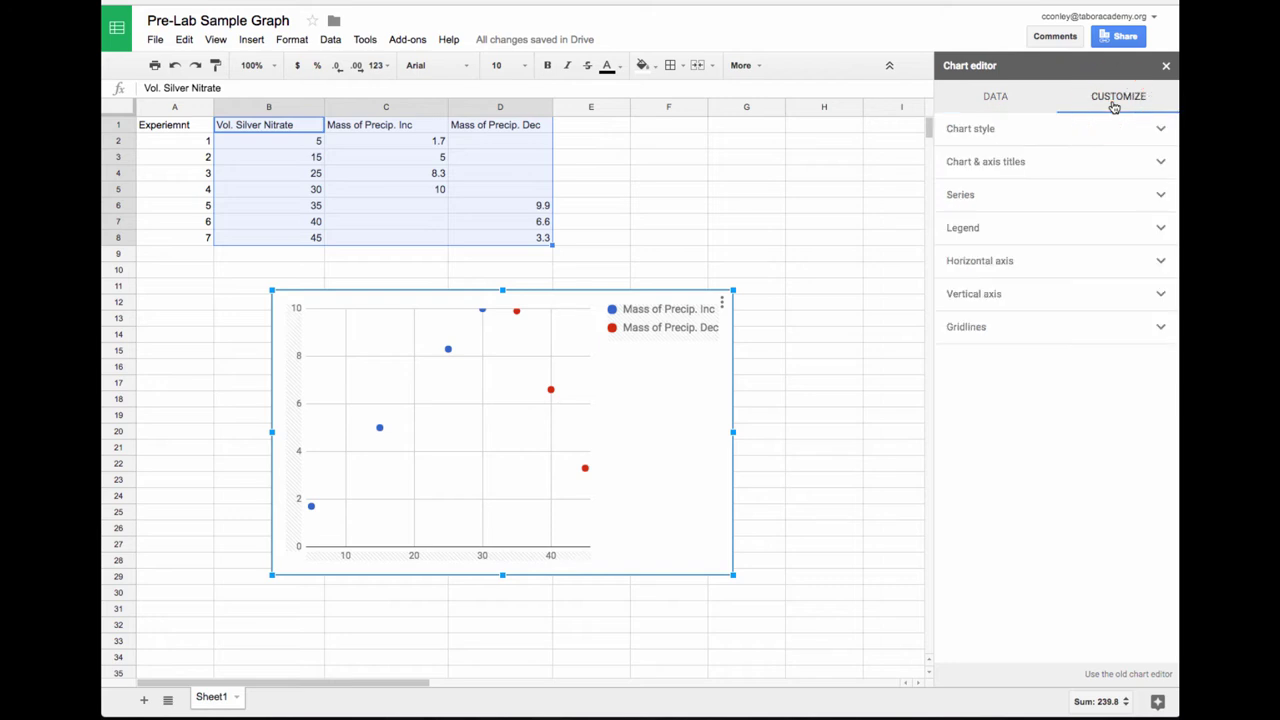
{"action": "left_click", "coordinate": [1029, 160]}
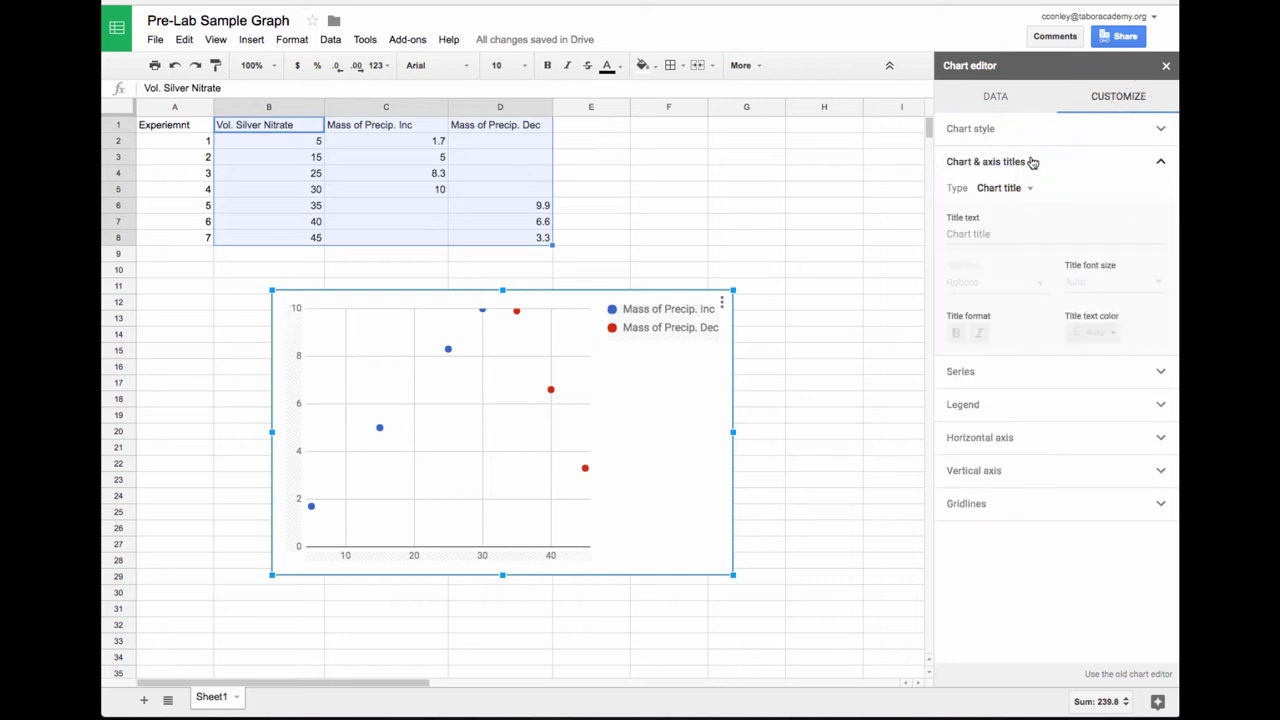
{"action": "left_click", "coordinate": [992, 240]}
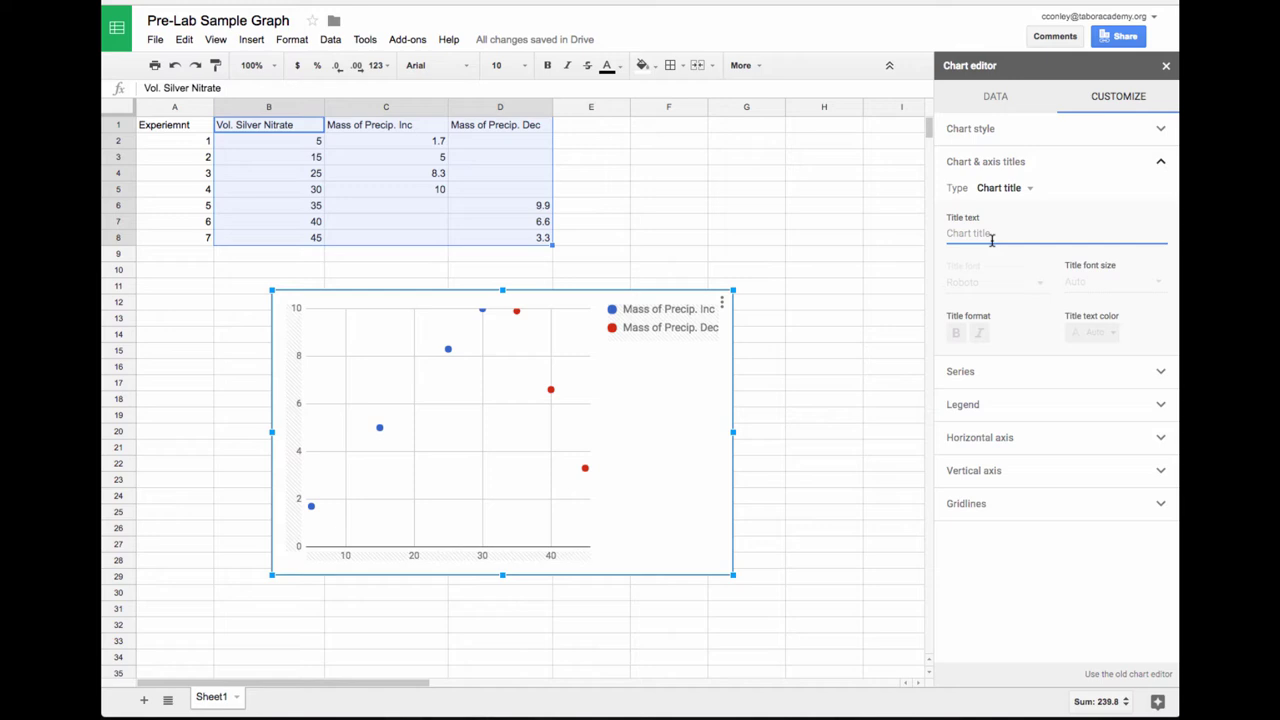
{"action": "type", "text": "Mass of PPT vs"}
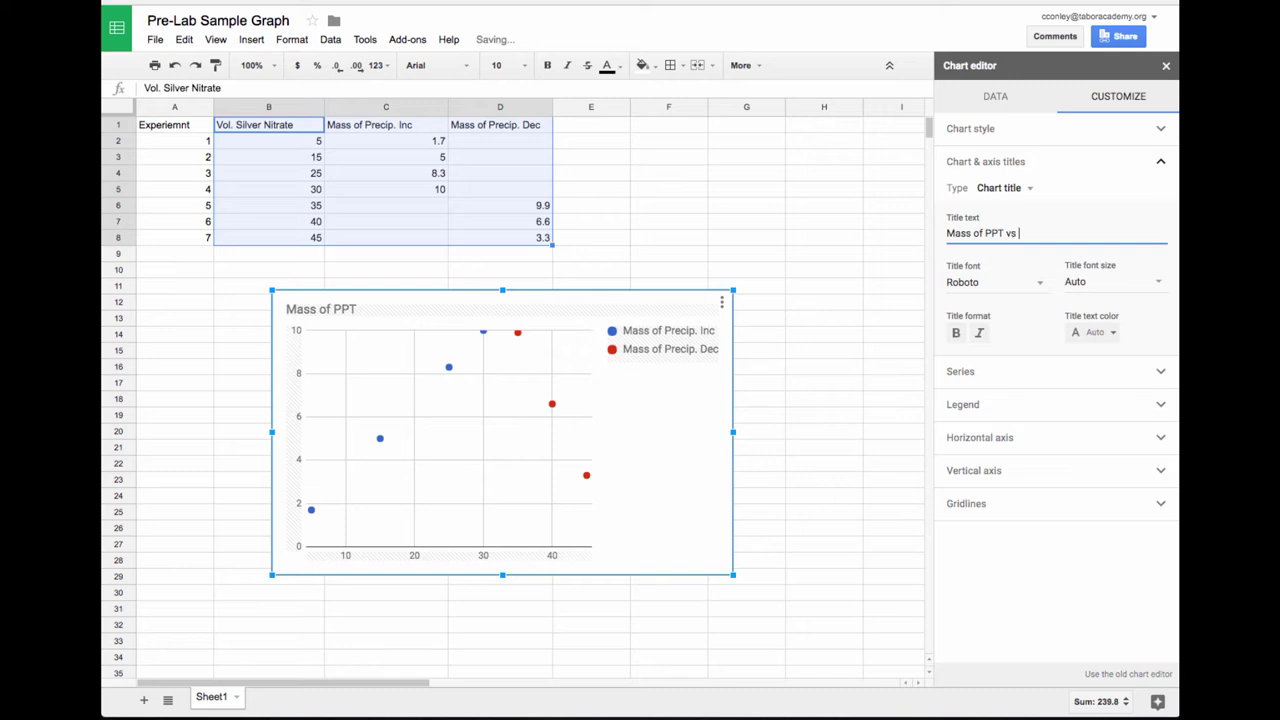
{"action": "type", "text": "Vol. f Silver Nitrate"}
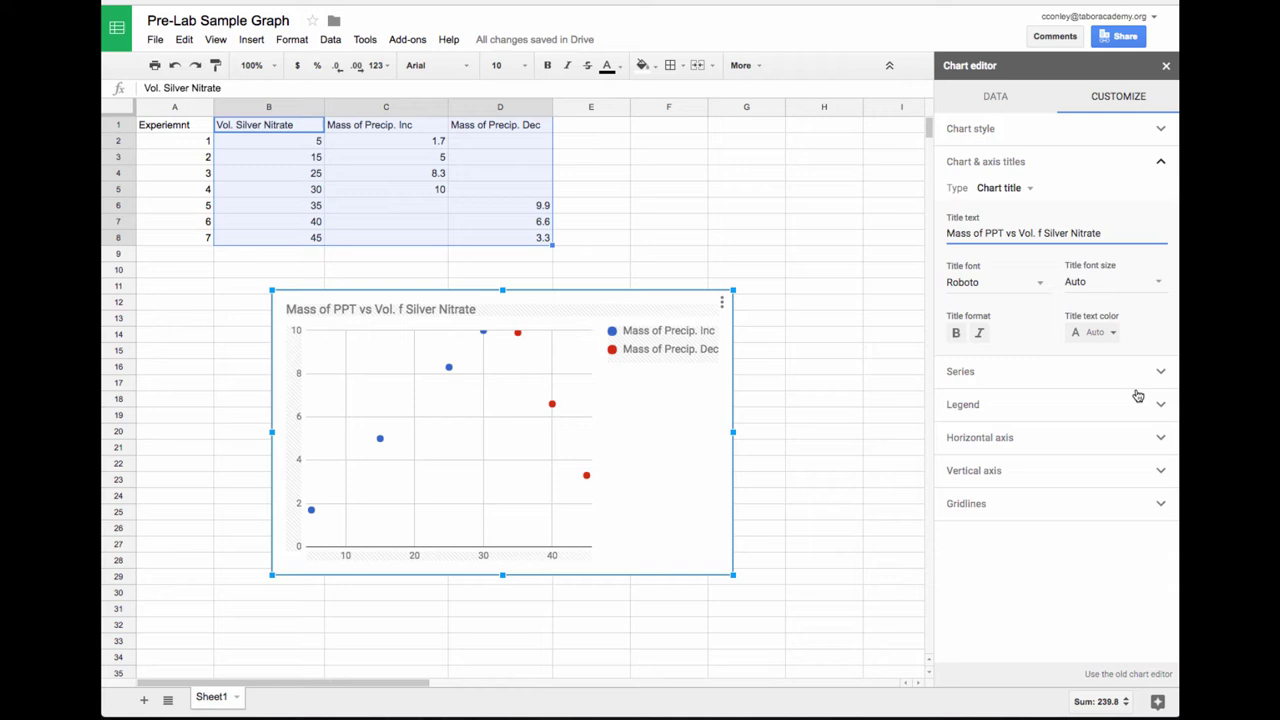
Set the chart's vertical axis range to a minimum of 0 and a maximum of 15.
{"action": "left_click", "coordinate": [1158, 468]}
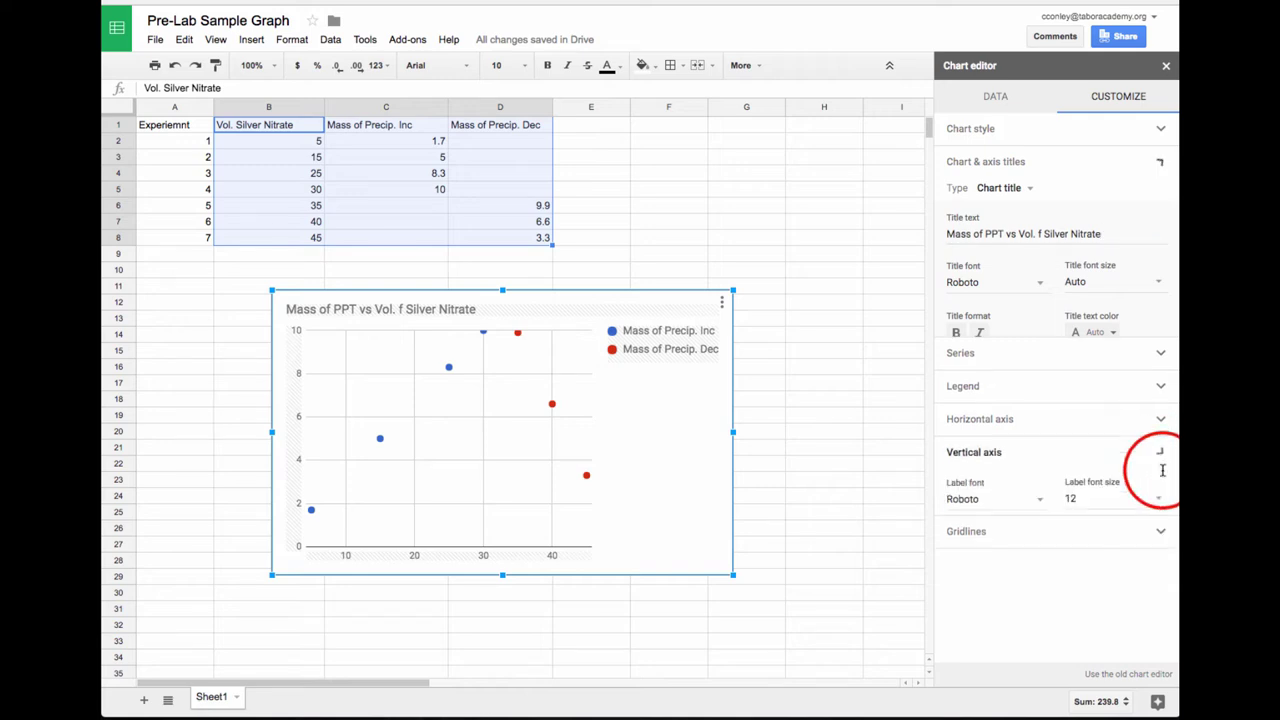
{"action": "left_click", "coordinate": [981, 446]}
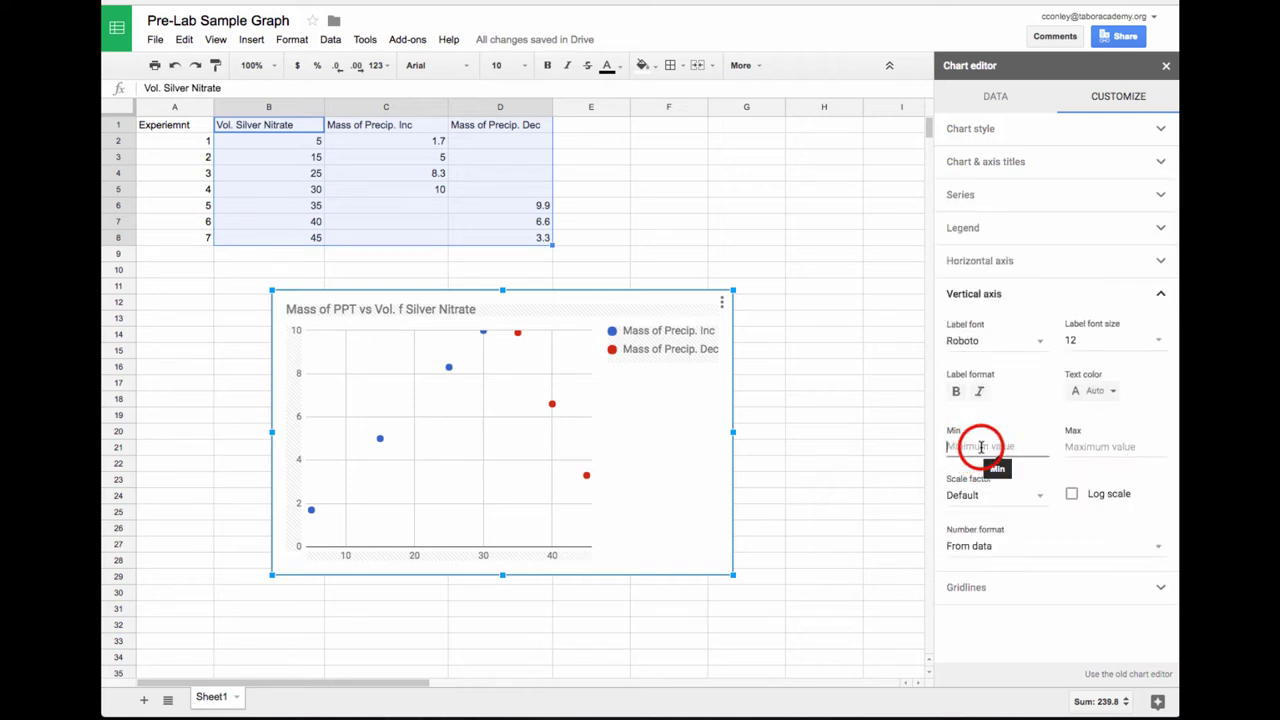
{"action": "type", "text": "0"}
{"action": "left_click", "coordinate": [1094, 447]}
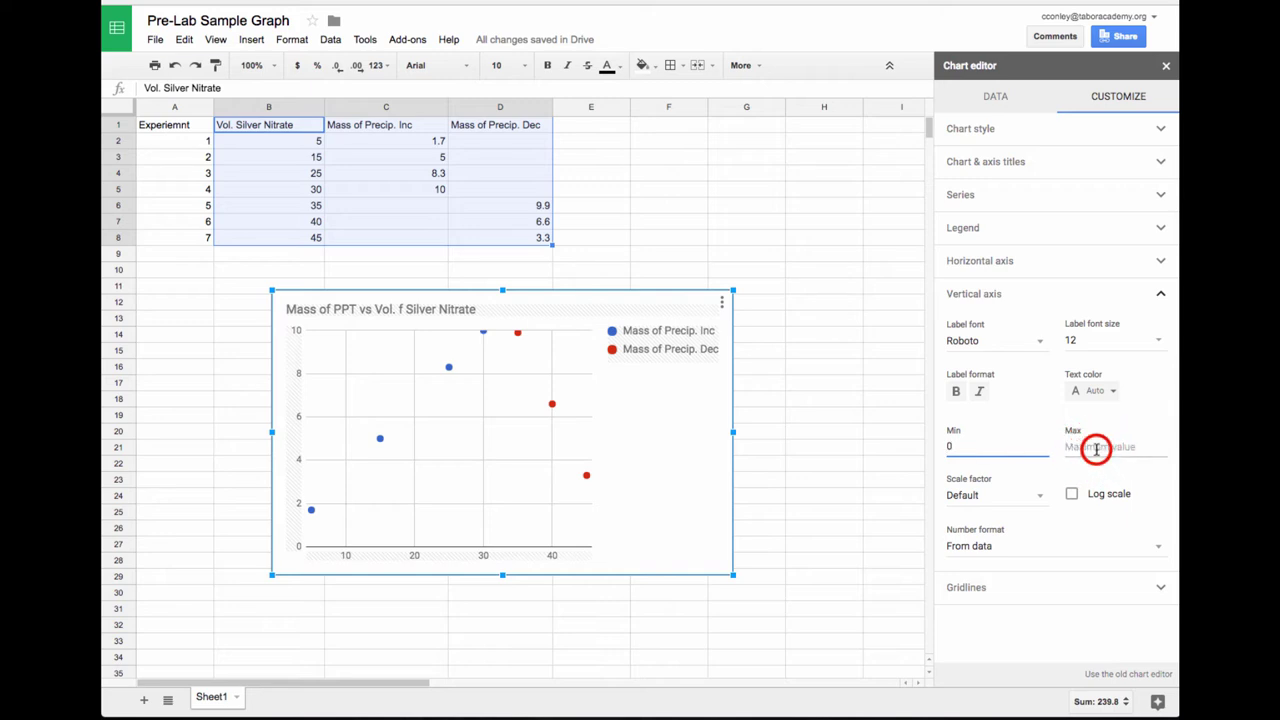
{"action": "type", "text": "15"}
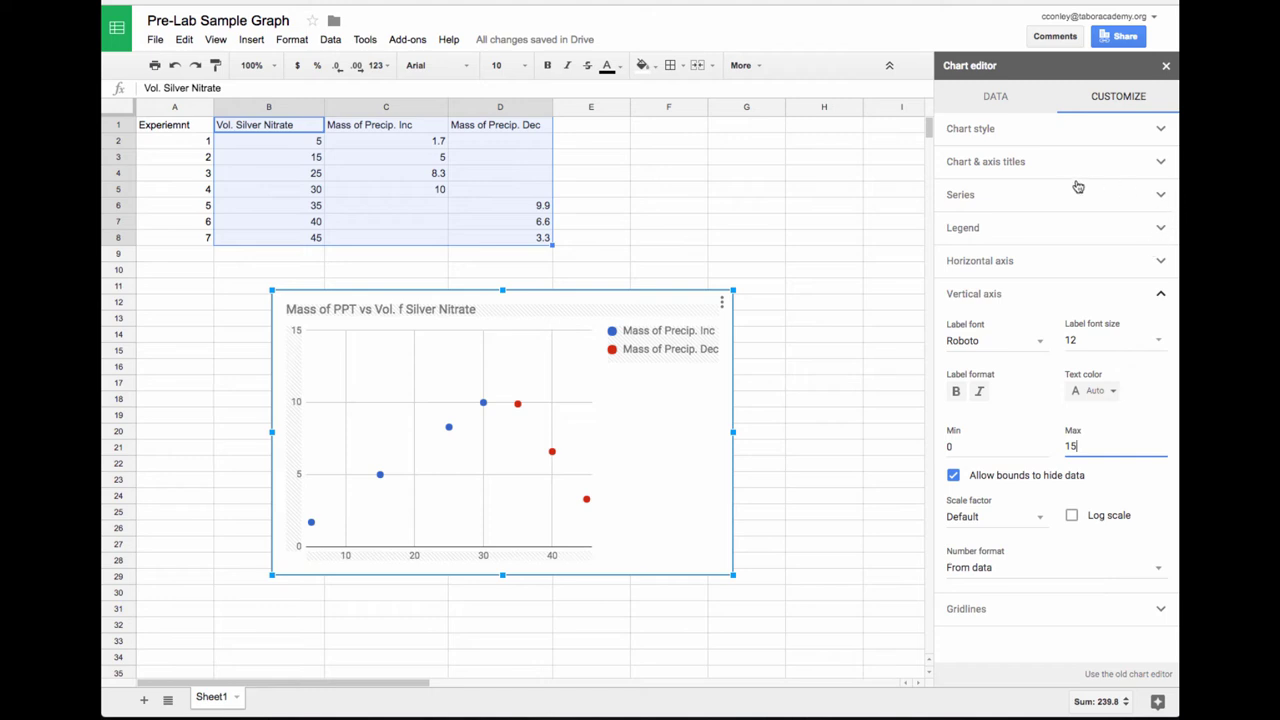
Add a linear trendline to the Mass of Precip. Inc series, labelled with its equation and showing R².
{"action": "left_click", "coordinate": [1163, 197]}
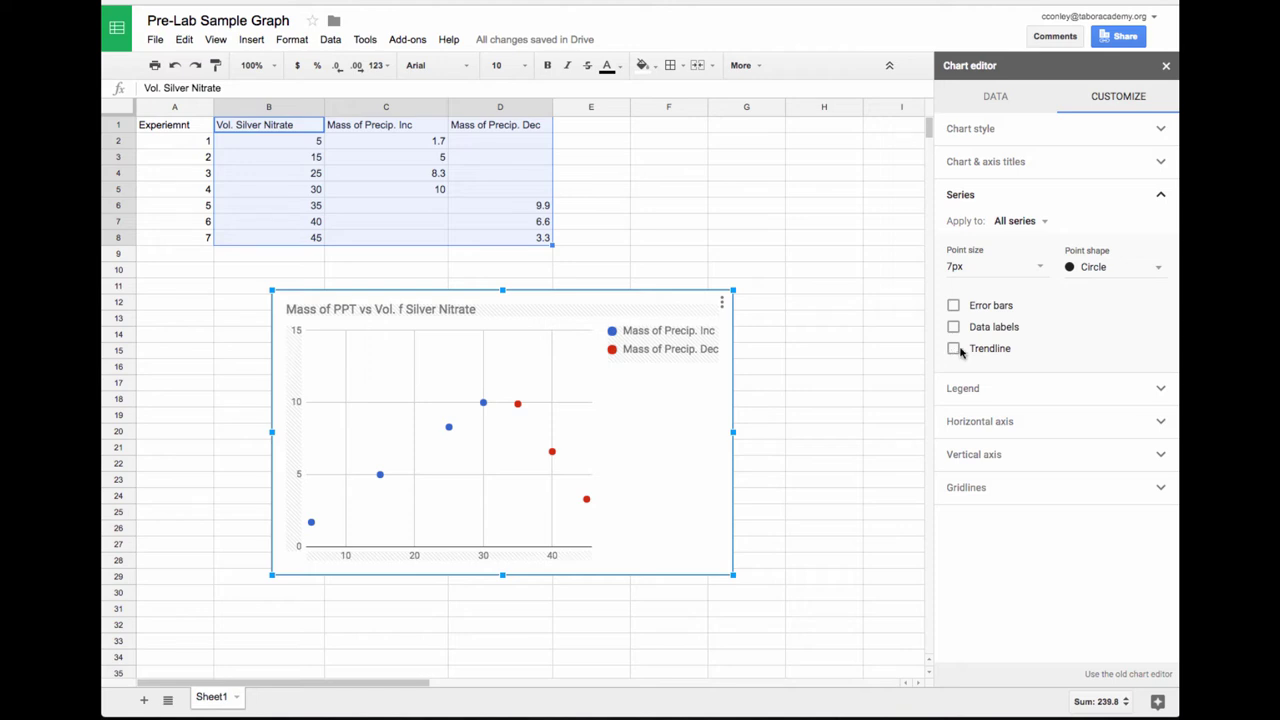
{"action": "left_click", "coordinate": [1044, 222]}
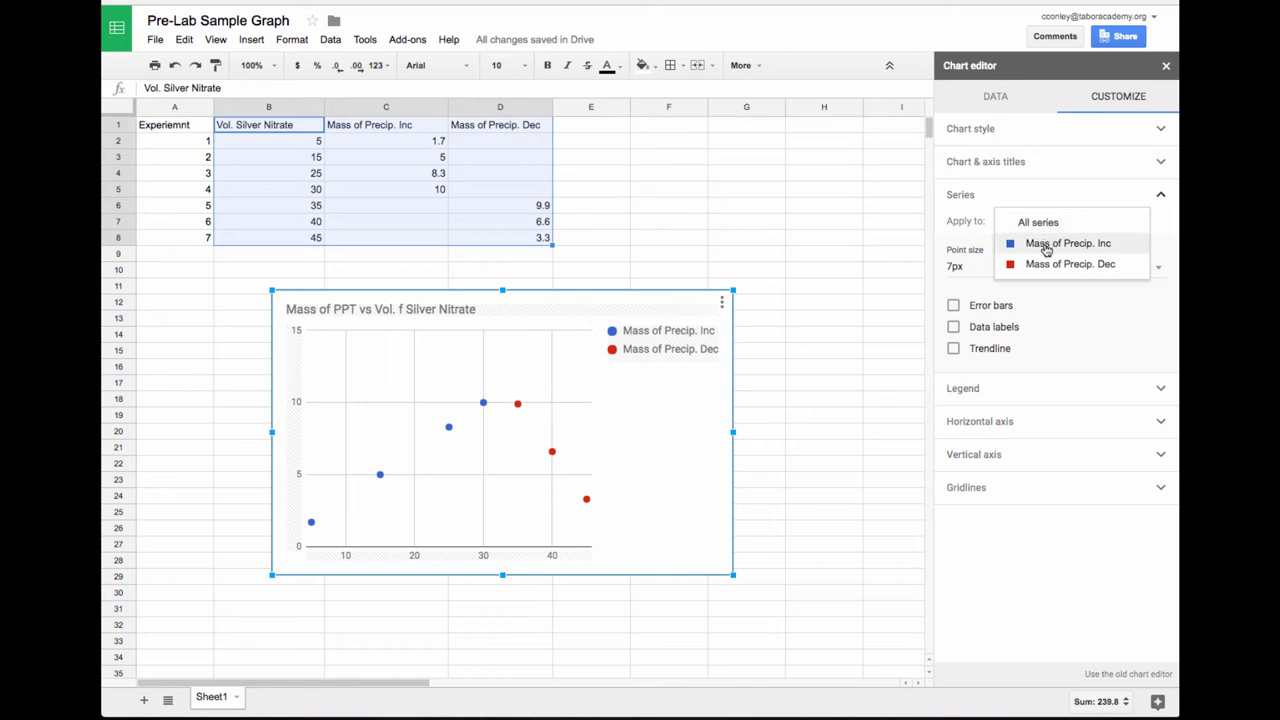
{"action": "left_click", "coordinate": [1046, 250]}
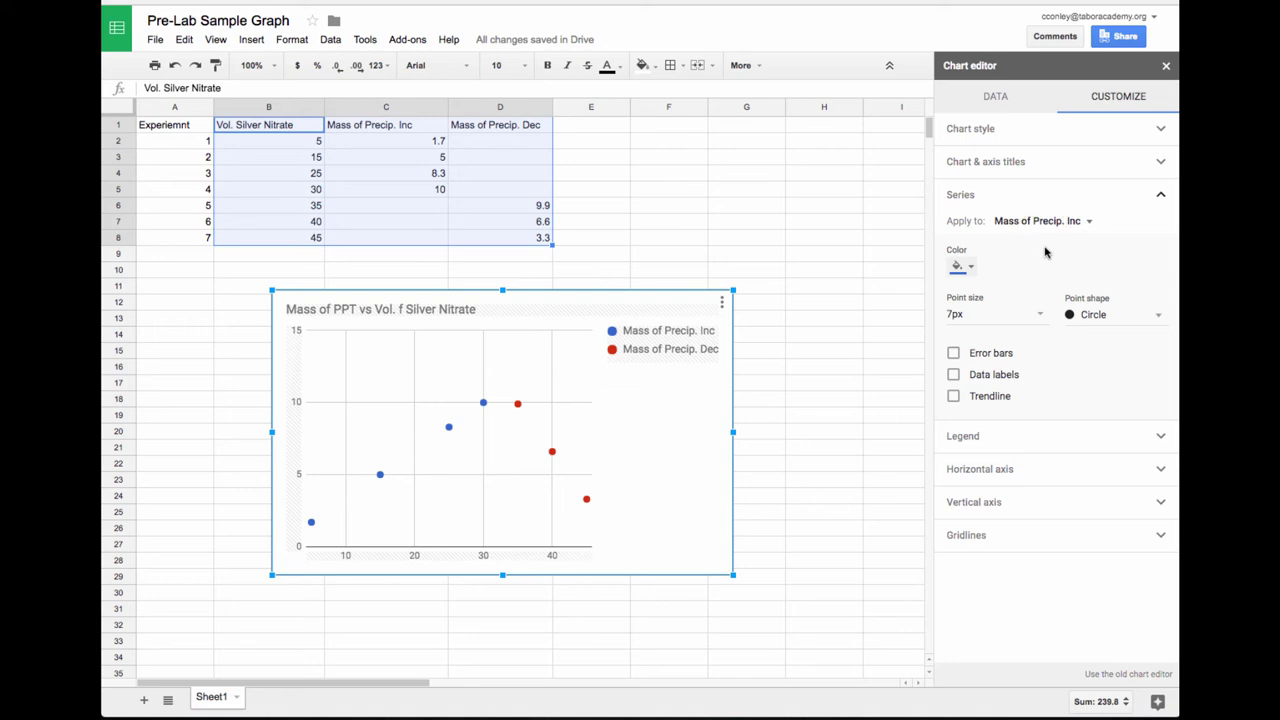
{"action": "left_click", "coordinate": [954, 397]}
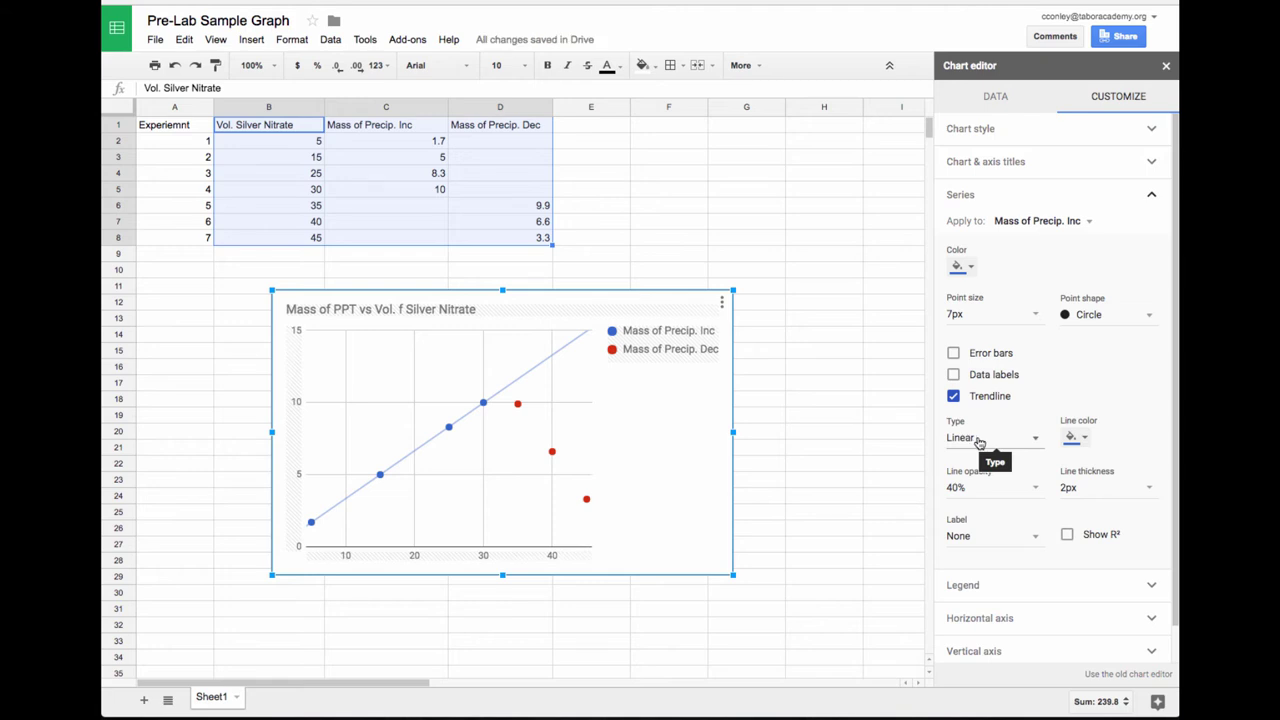
{"action": "left_click", "coordinate": [1036, 538]}
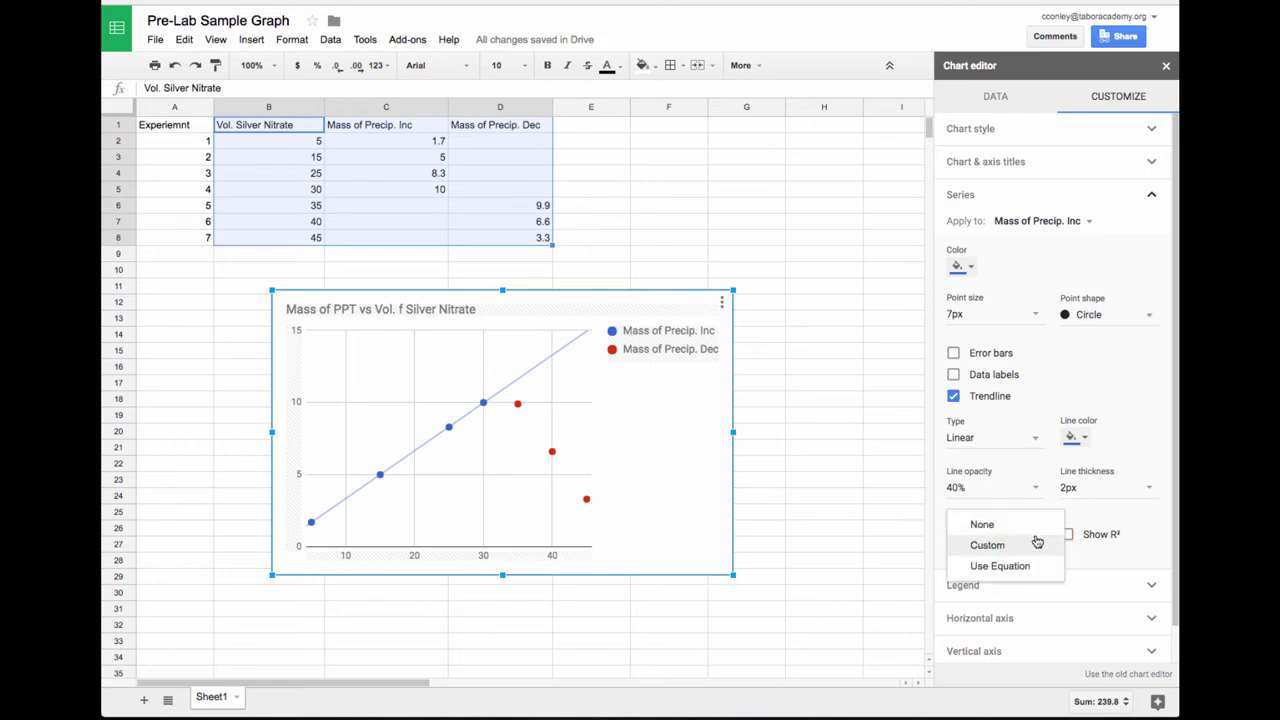
{"action": "left_click", "coordinate": [1005, 566]}
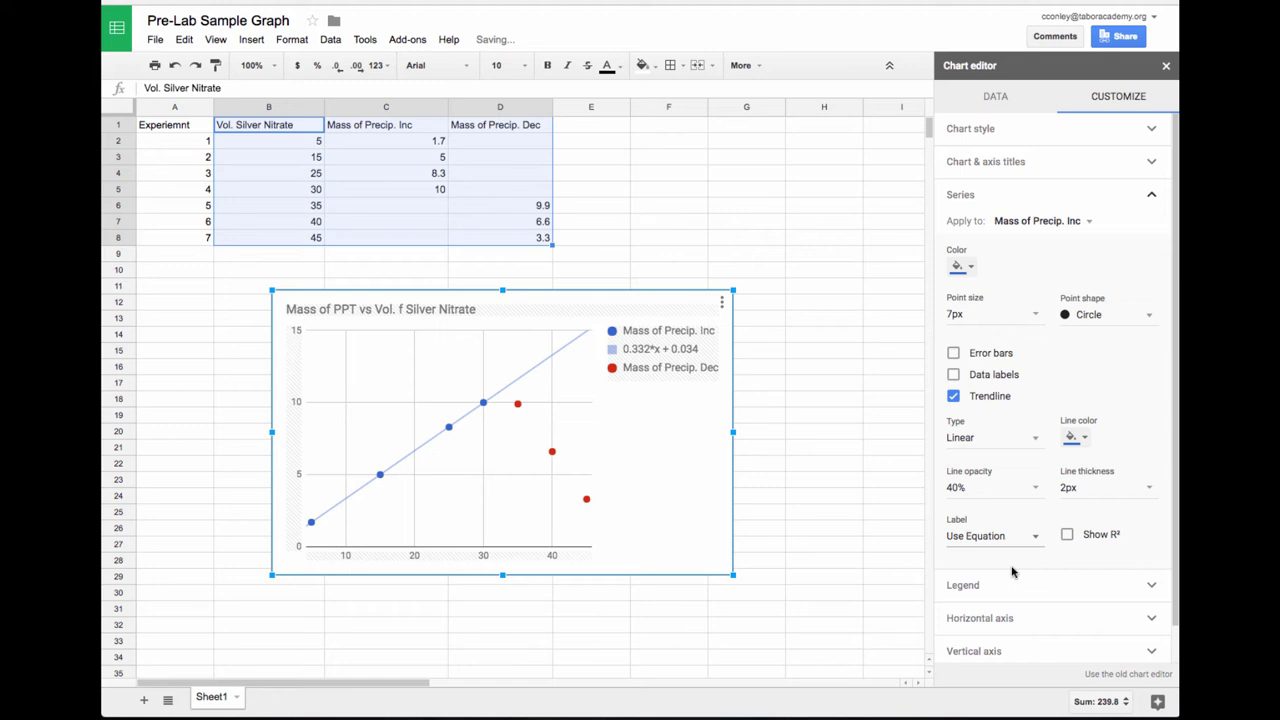
{"action": "left_click", "coordinate": [1067, 536]}
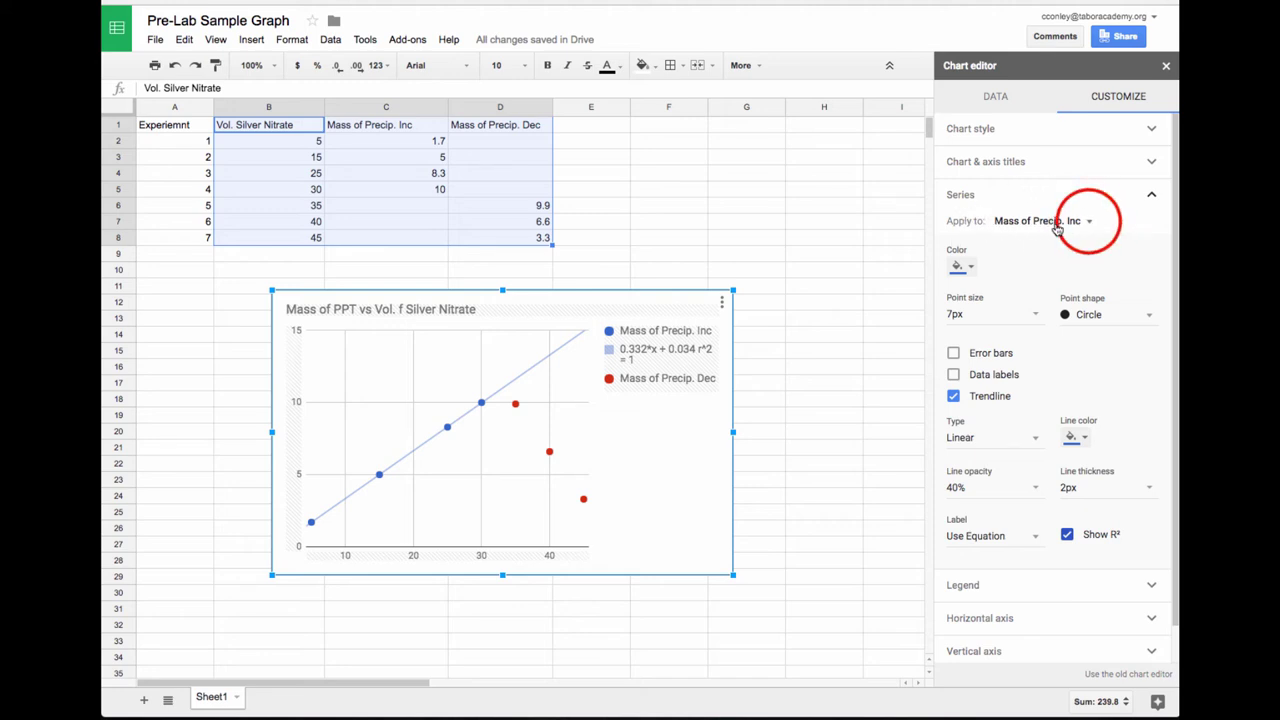
Add a linear trendline to the Mass of Precip. Dec series, labelled with its equation and showing R².
{"action": "left_click", "coordinate": [1088, 221]}
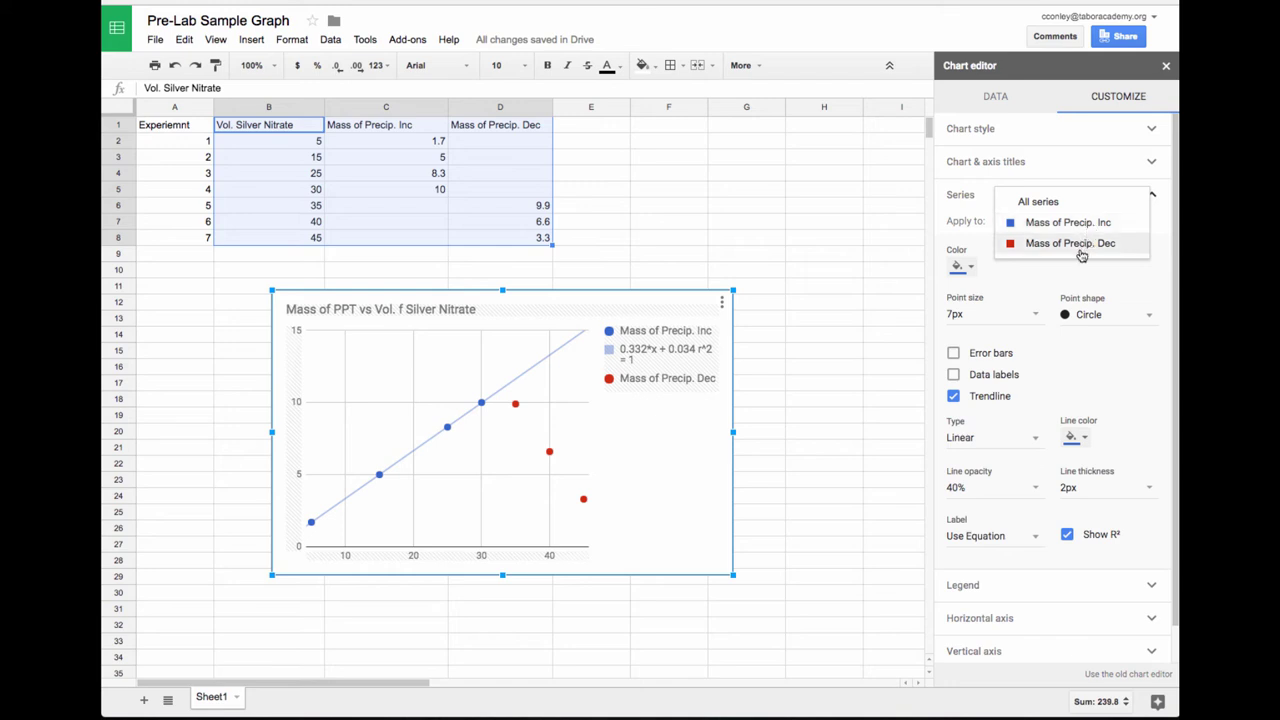
{"action": "left_click", "coordinate": [1070, 245]}
{"action": "left_click", "coordinate": [953, 397]}
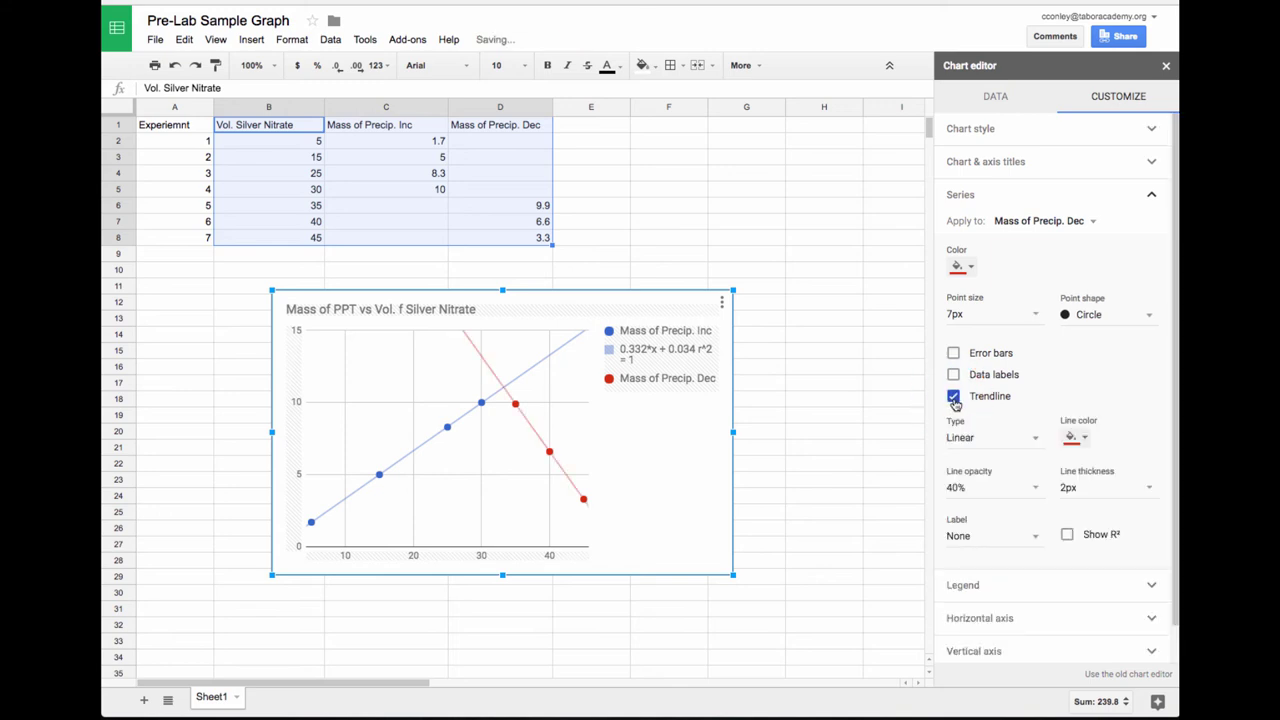
{"action": "left_click", "coordinate": [1035, 536]}
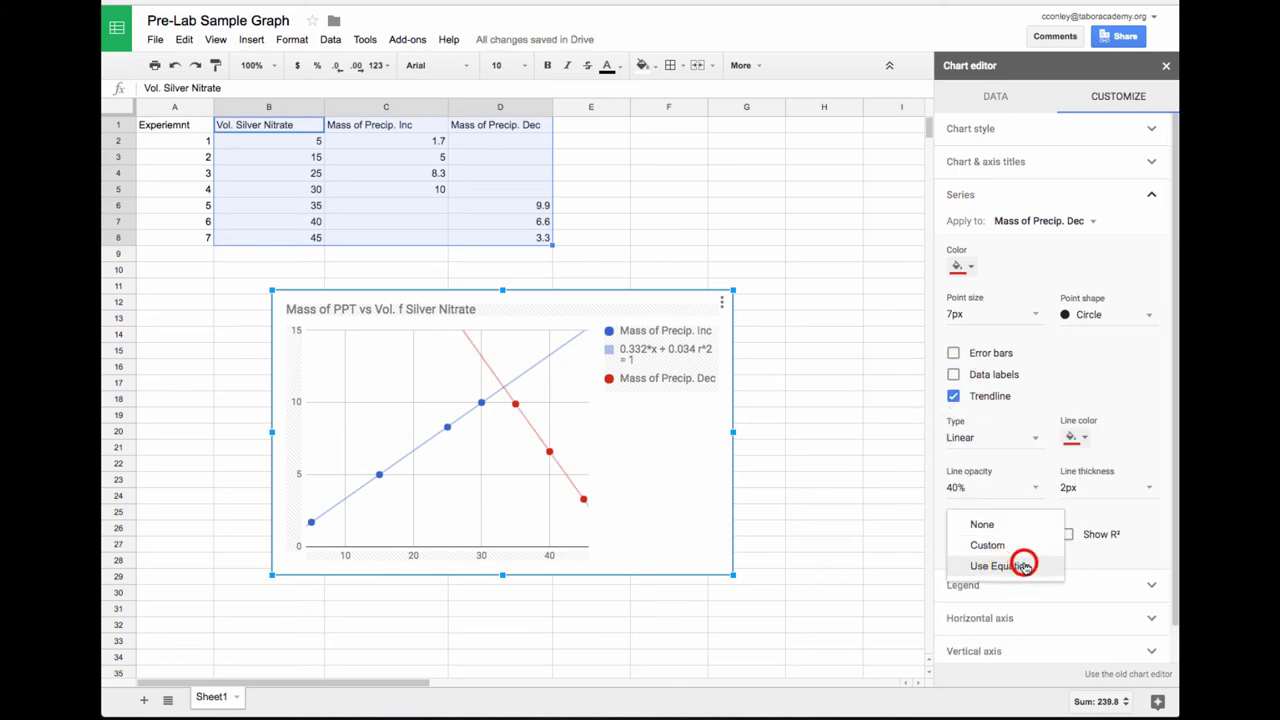
{"action": "left_click", "coordinate": [1023, 566]}
{"action": "left_click", "coordinate": [1067, 535]}
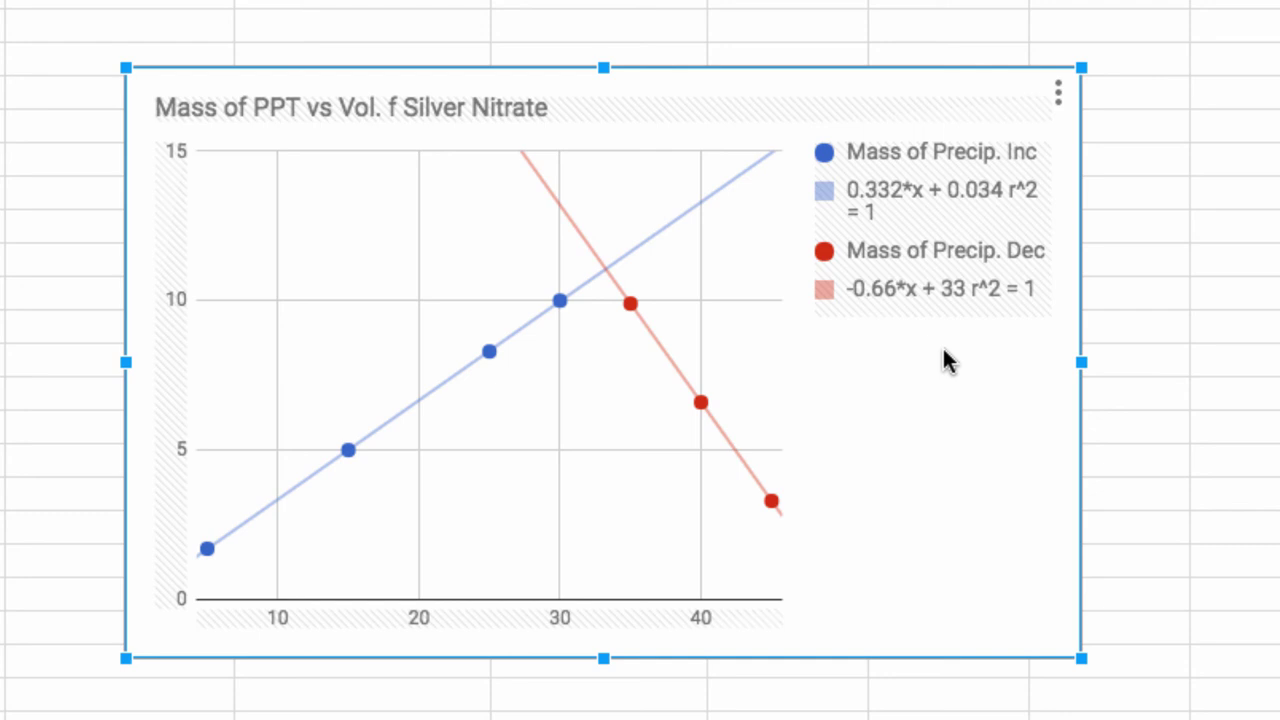
Switch to WolframAlpha and enter the increasing trendline's equation as y=.332*x+.034 in the query.
{"action": "key", "text": "Escape"}
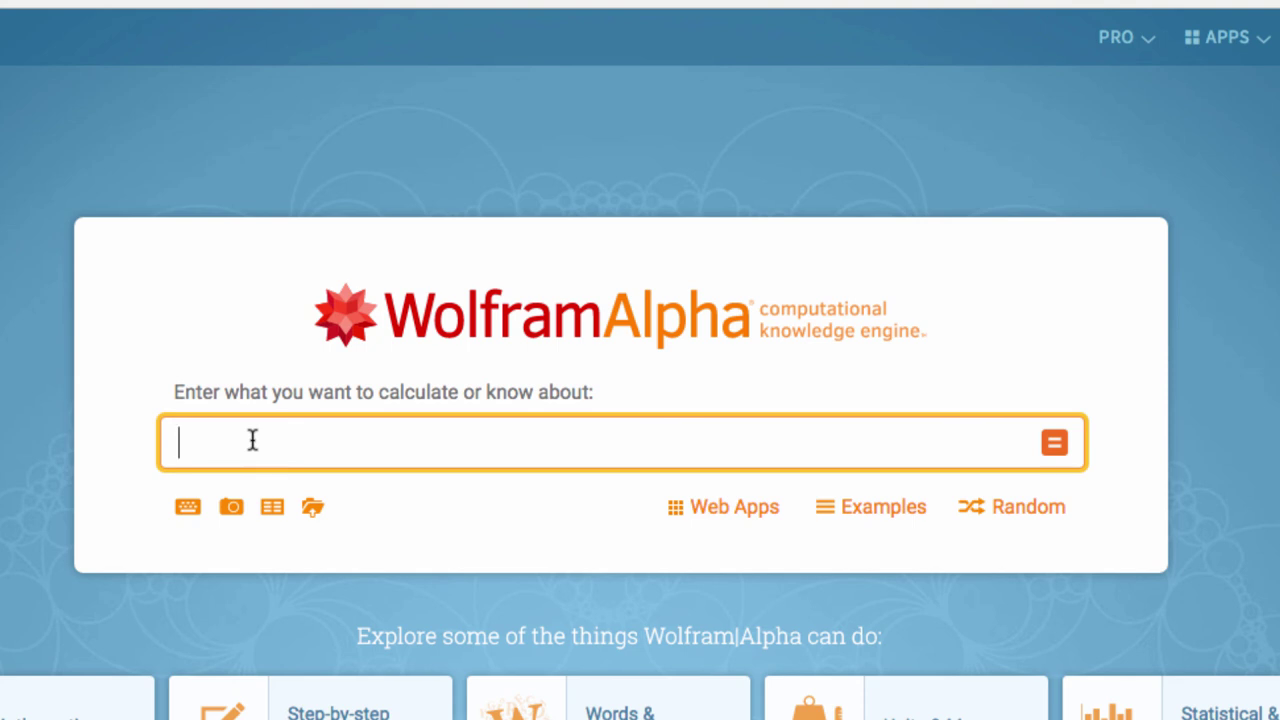
{"action": "type", "text": "y="}
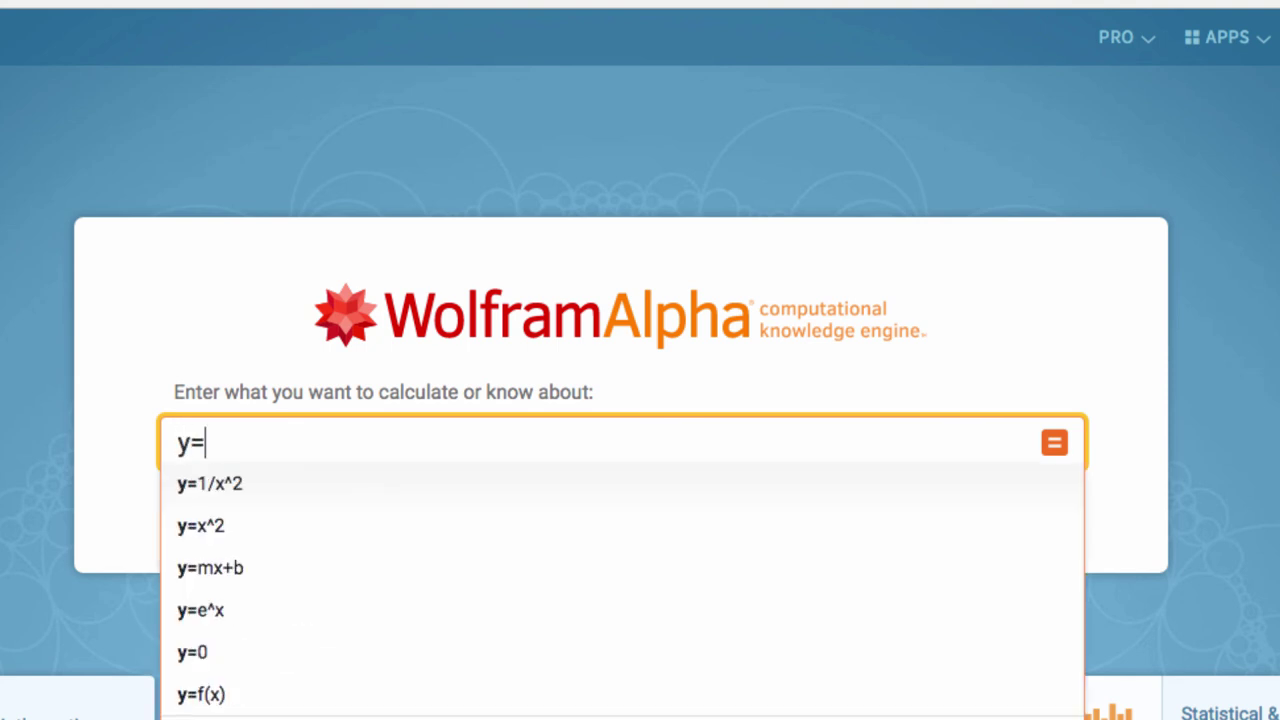
{"action": "type", "text": ".33"}
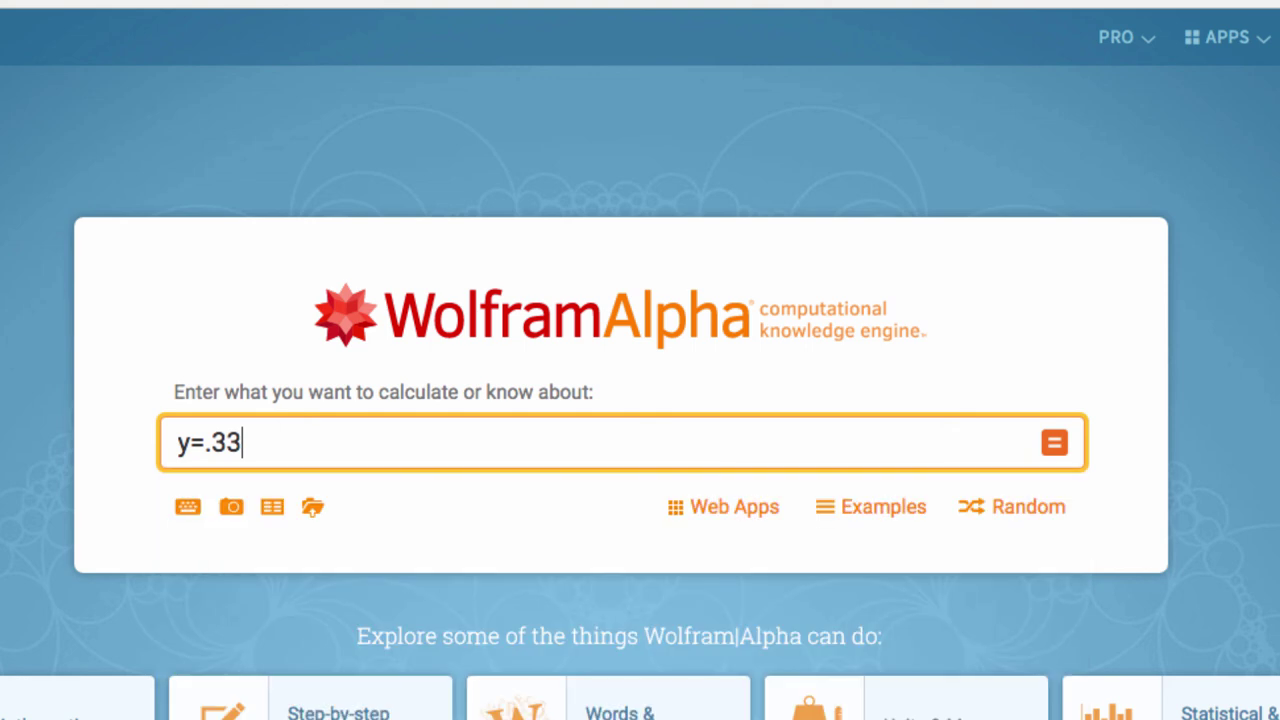
{"action": "type", "text": "2*x+."}
{"action": "type", "text": "034"}
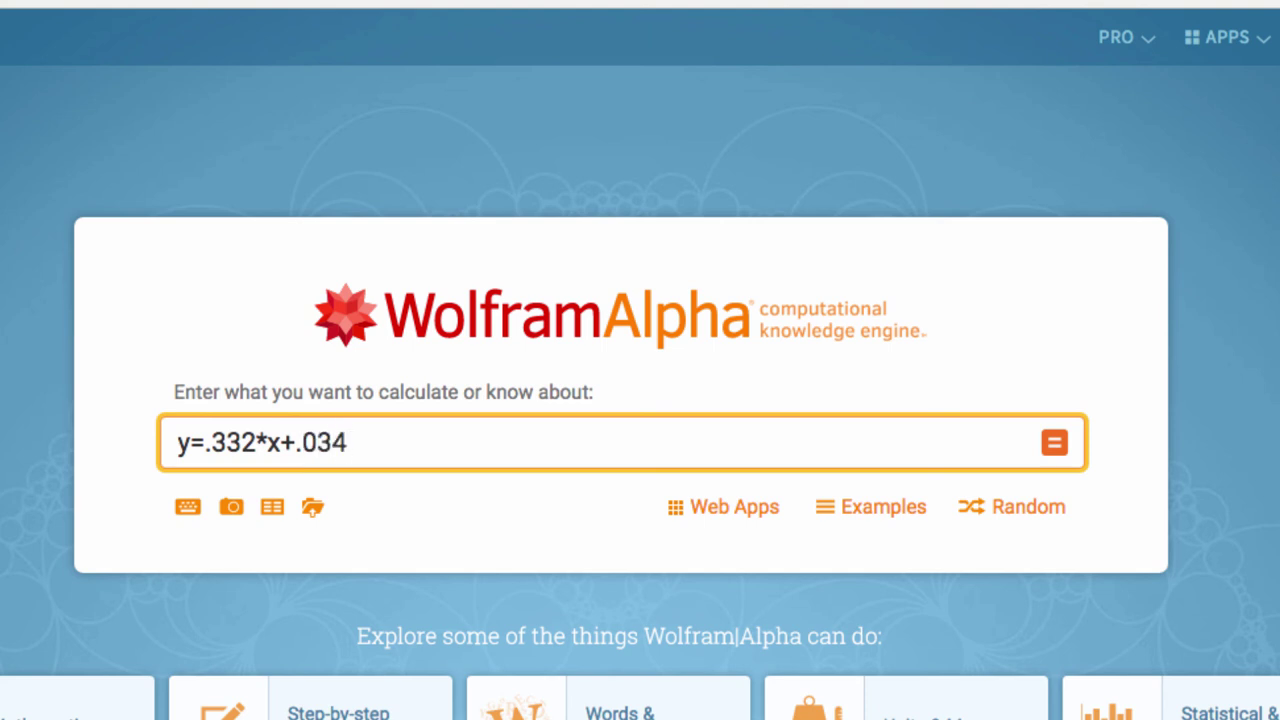
Add the decreasing trendline's equation y=-0.66*x+33 to the query after a comma and compute the solution for the lines' intersection.
{"action": "type", "text": ", "}
{"action": "type", "text": "y"}
{"action": "type", "text": "="}
{"action": "type", "text": "-"}
{"action": "type", "text": "0."}
{"action": "type", "text": "66"}
{"action": "type", "text": "*x"}
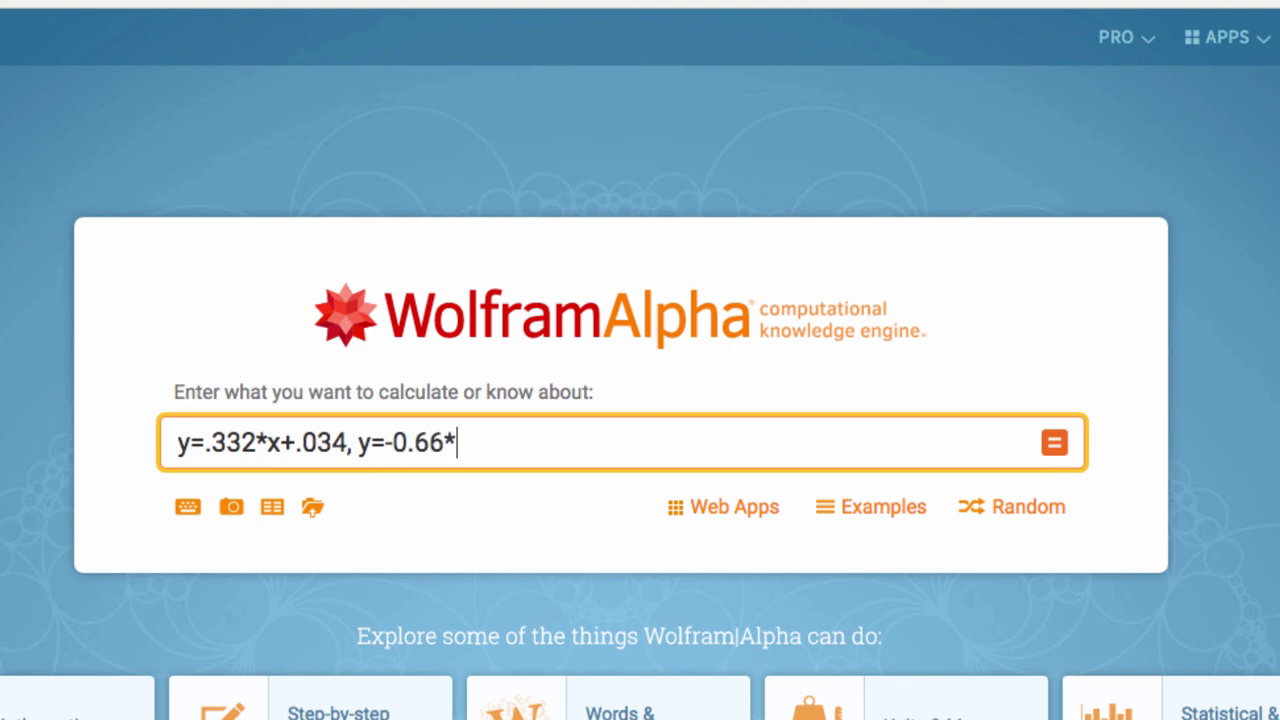
{"action": "type", "text": "+33"}
{"action": "key", "text": "Return"}
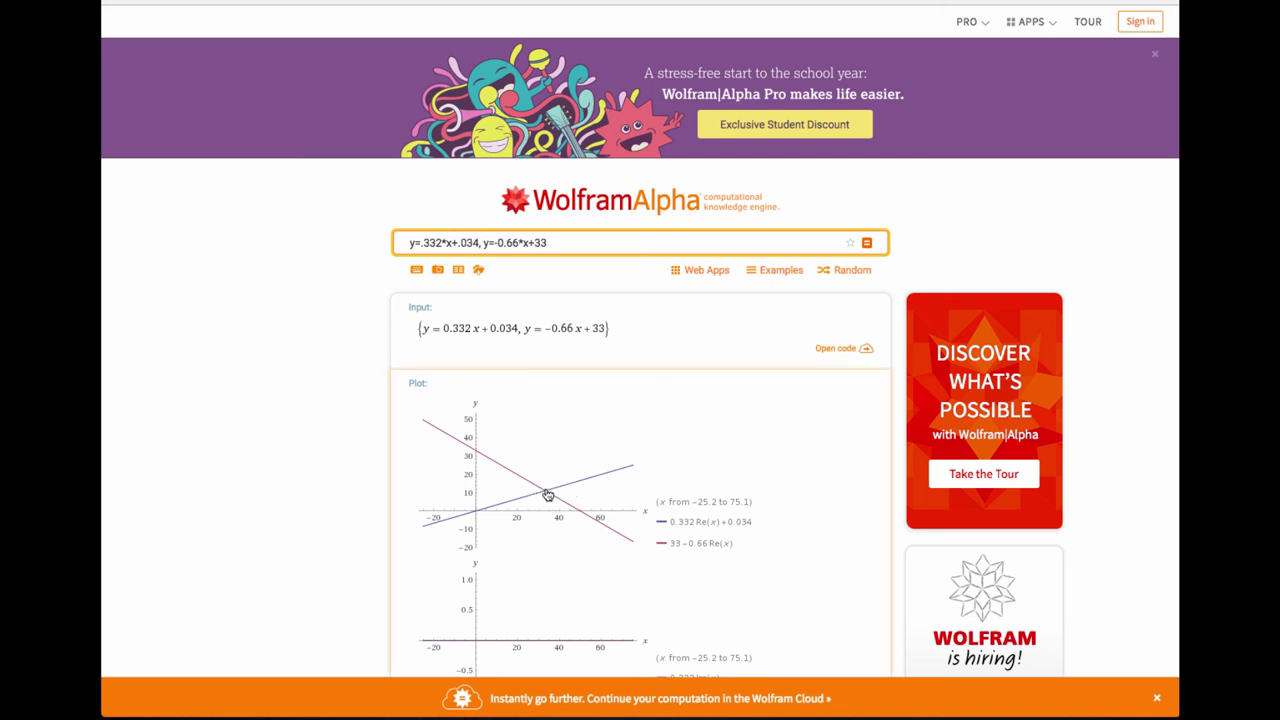
{"action": "scroll", "coordinate": [548, 495], "scroll_direction": "down", "scroll_amount": 5}
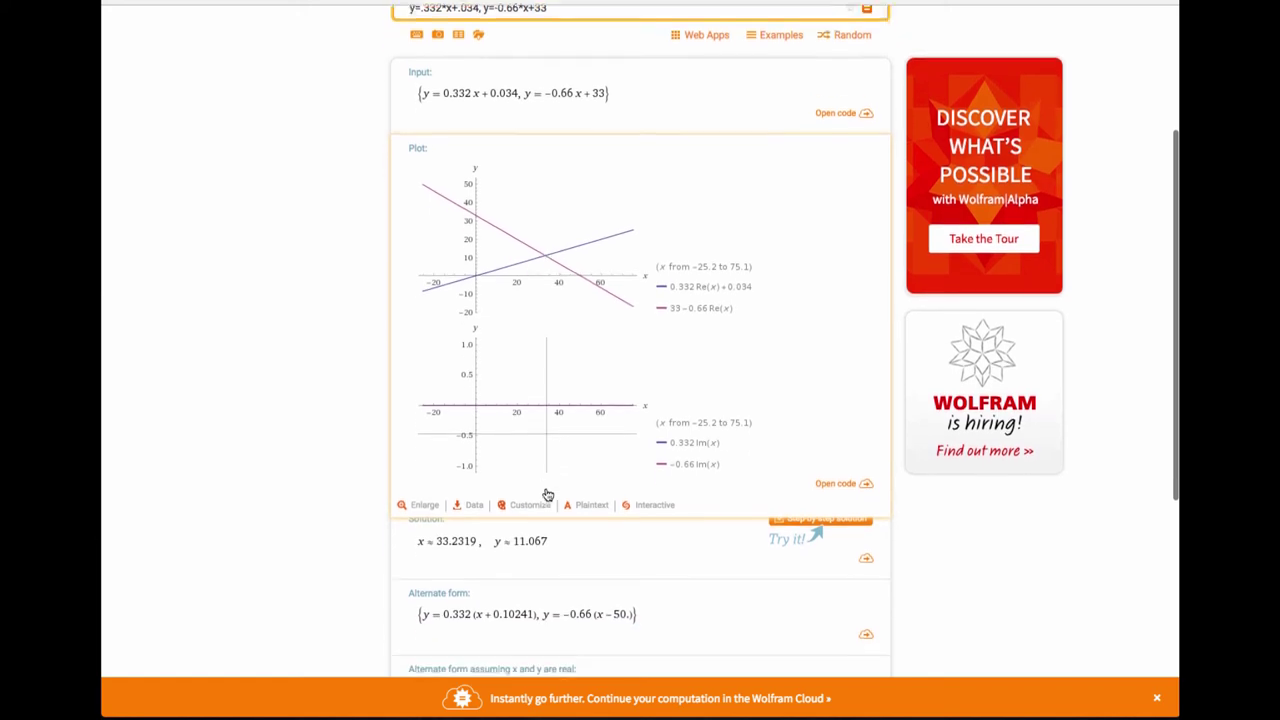